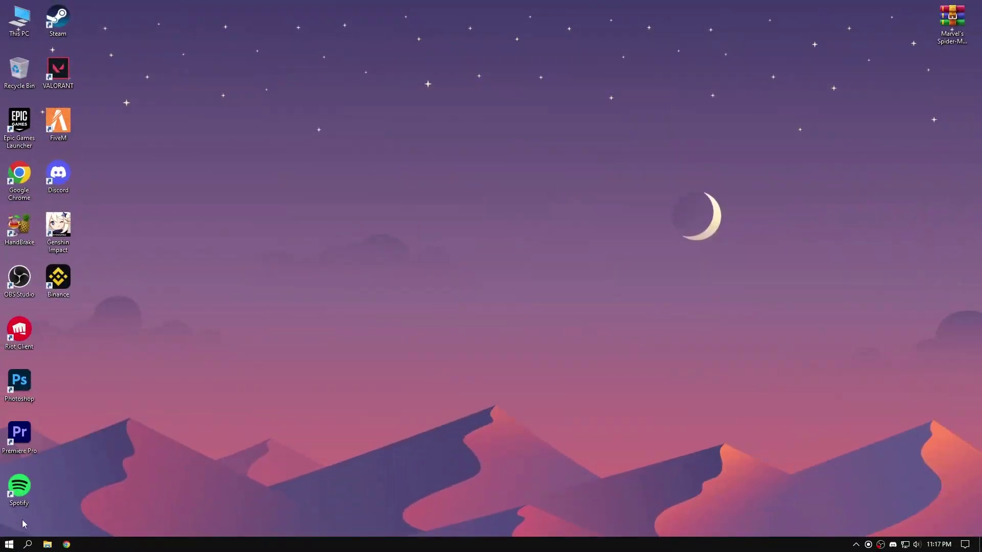
Find the restore point settings with a system search and open the protection configuration for Local Disk (C:).
{"action": "left_click", "coordinate": [28, 545]}
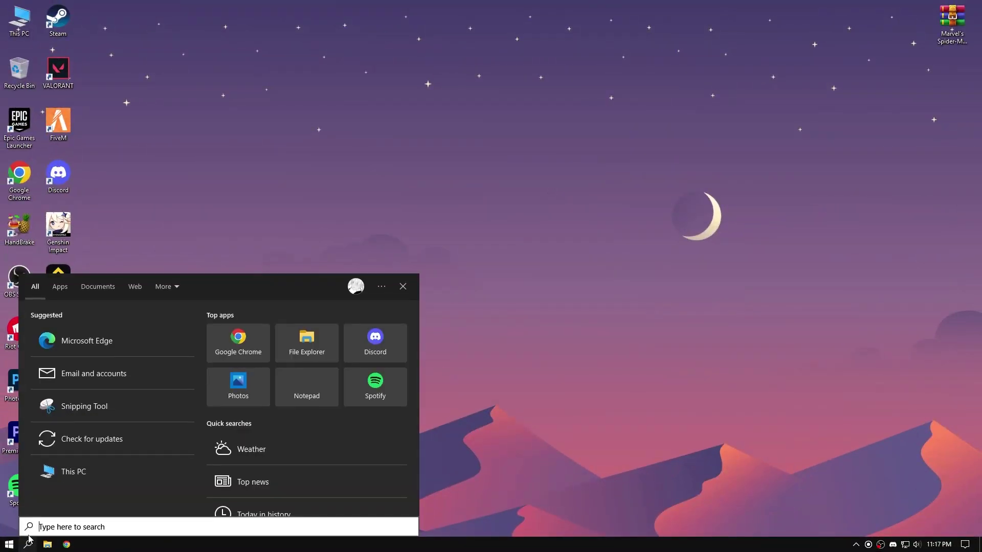
{"action": "type", "text": "create a restore point"}
{"action": "left_click", "coordinate": [94, 343]}
{"action": "left_click_drag", "start_coordinate": [147, 60], "coordinate": [405, 122]}
{"action": "left_click", "coordinate": [466, 293]}
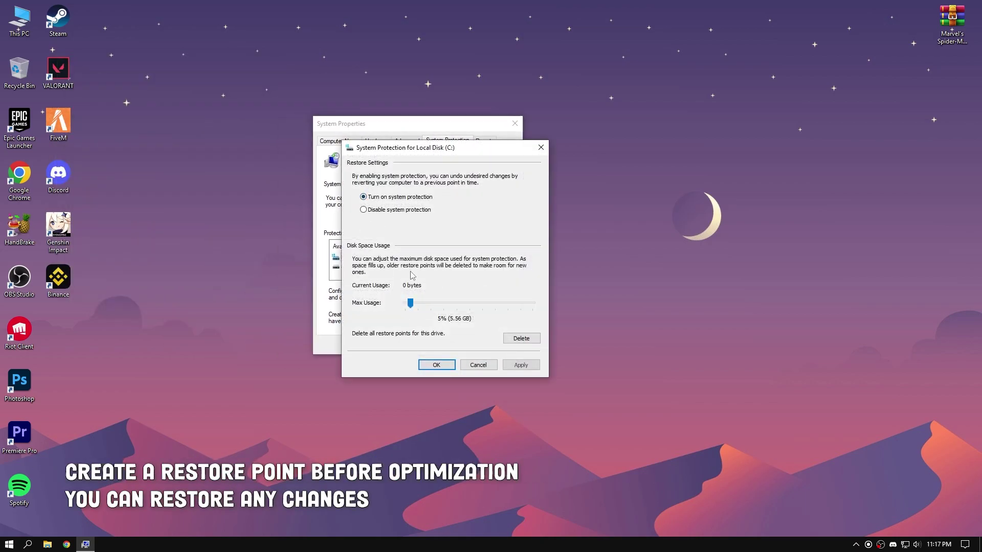
Set the maximum disk space for system protection on drive C: to 5% and delete all its restore points.
{"action": "left_click_drag", "start_coordinate": [404, 305], "coordinate": [406, 309]}
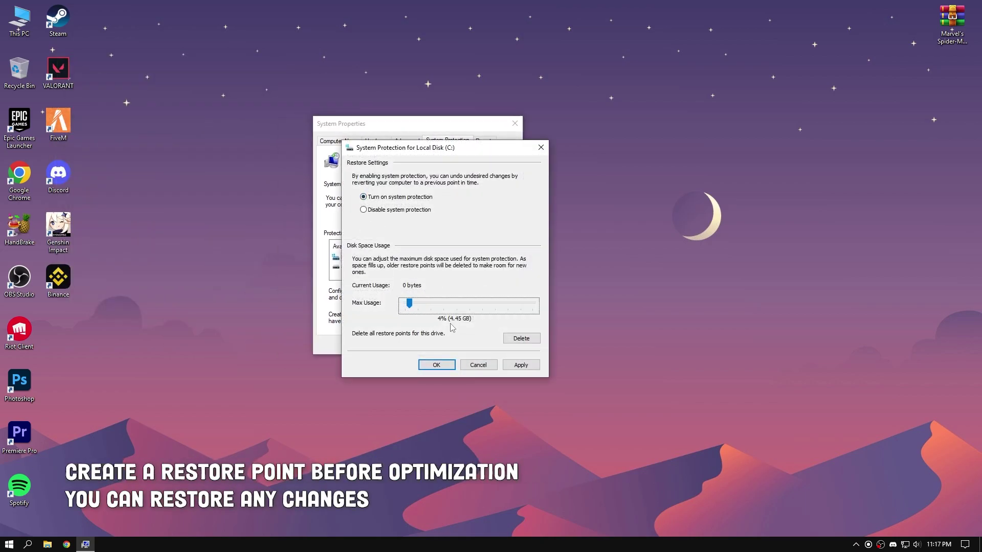
{"action": "left_click", "coordinate": [516, 340]}
{"action": "left_click", "coordinate": [501, 278]}
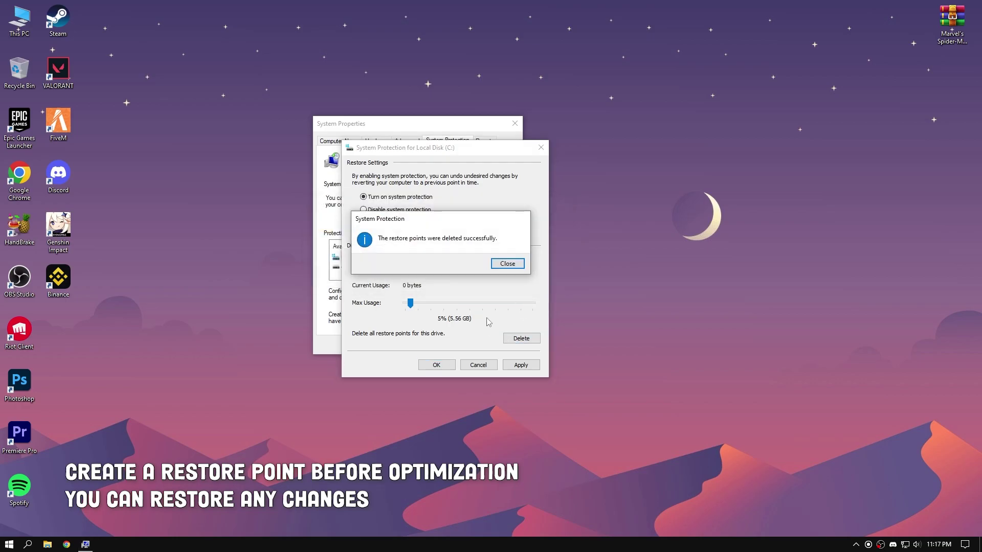
{"action": "left_click", "coordinate": [503, 263]}
{"action": "left_click", "coordinate": [430, 366]}
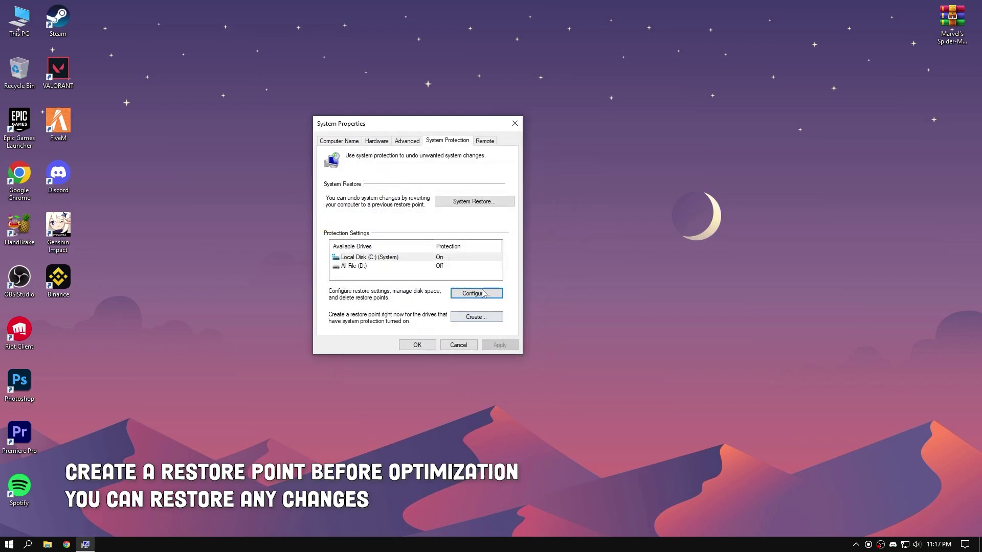
Create a restore point described as "on trend spider mn".
{"action": "left_click", "coordinate": [476, 317]}
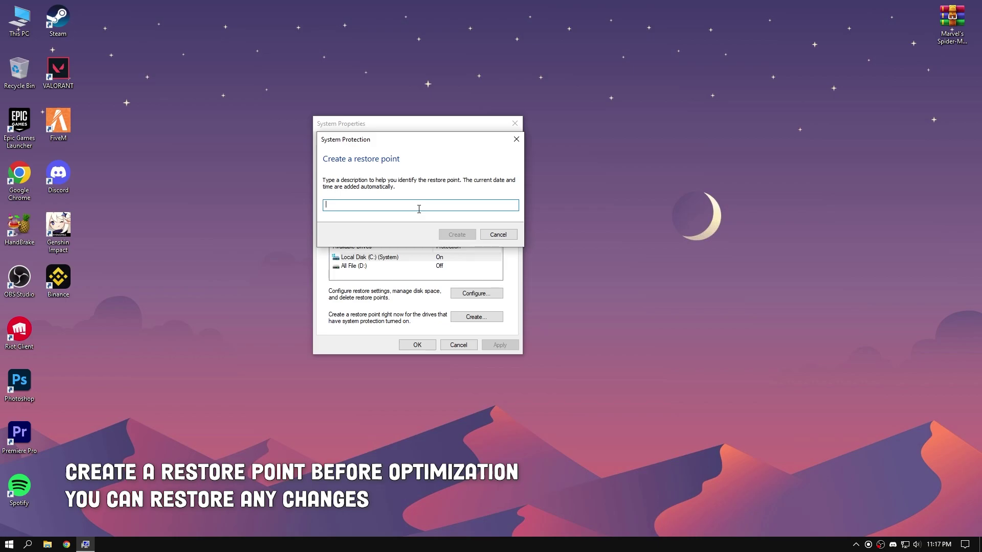
{"action": "type", "text": "on trend spider mn"}
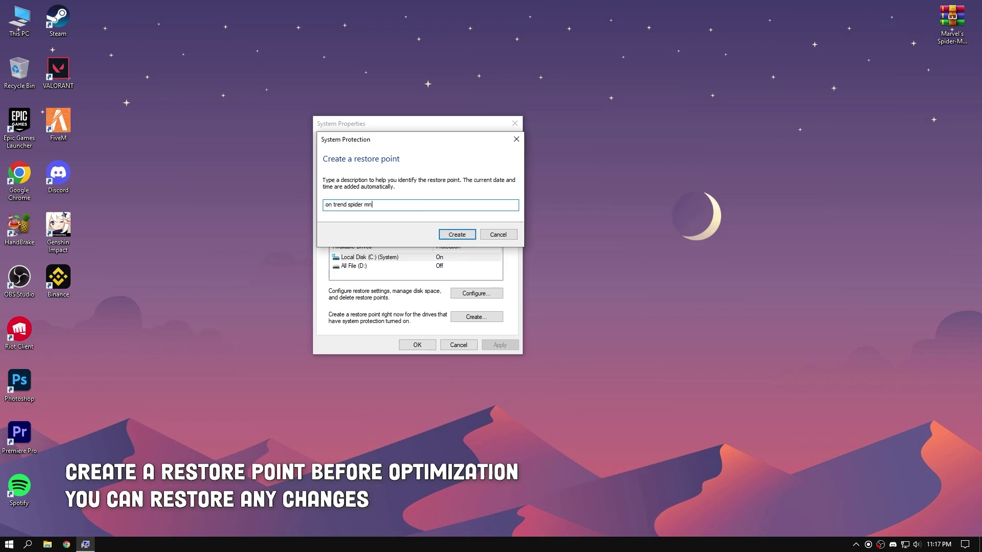
{"action": "key", "text": "Return"}
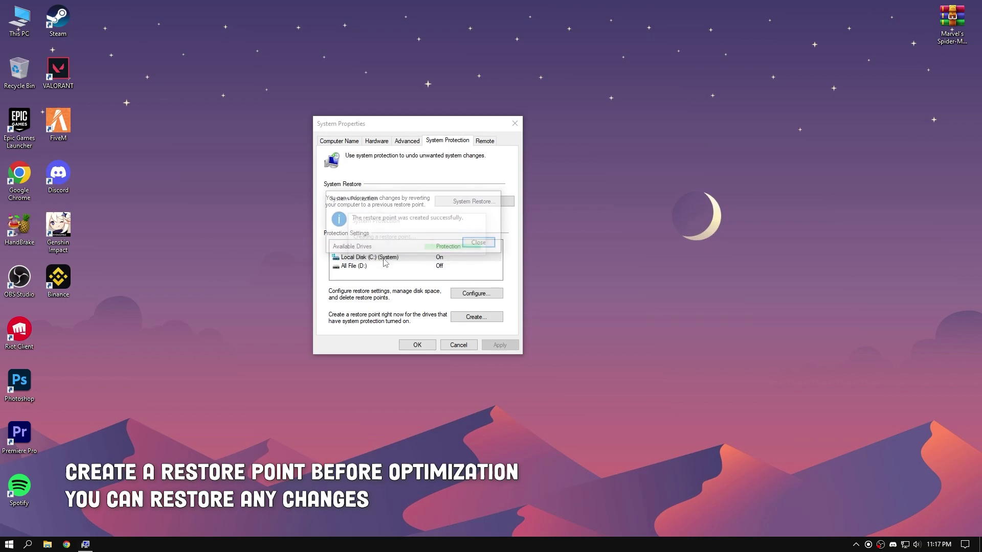
{"action": "left_click", "coordinate": [480, 241]}
Check System Restore for the new restore point, then leave the wizard and close System Properties.
{"action": "left_click", "coordinate": [484, 200]}
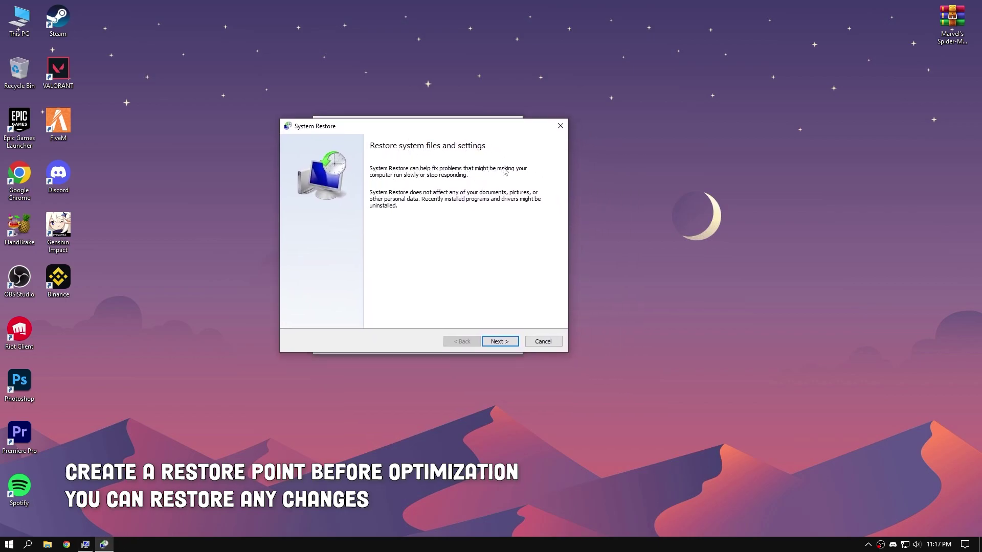
{"action": "left_click", "coordinate": [494, 343]}
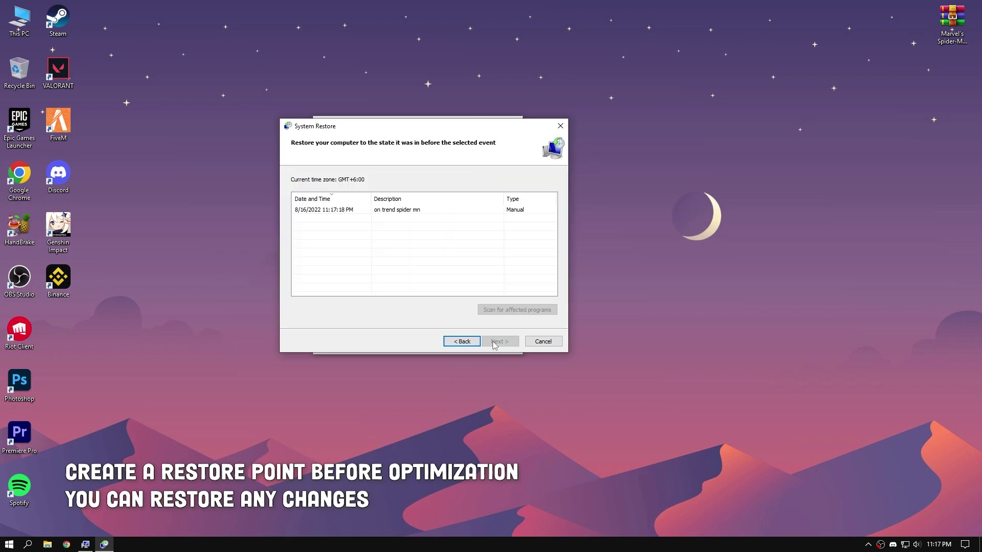
{"action": "left_click", "coordinate": [543, 344]}
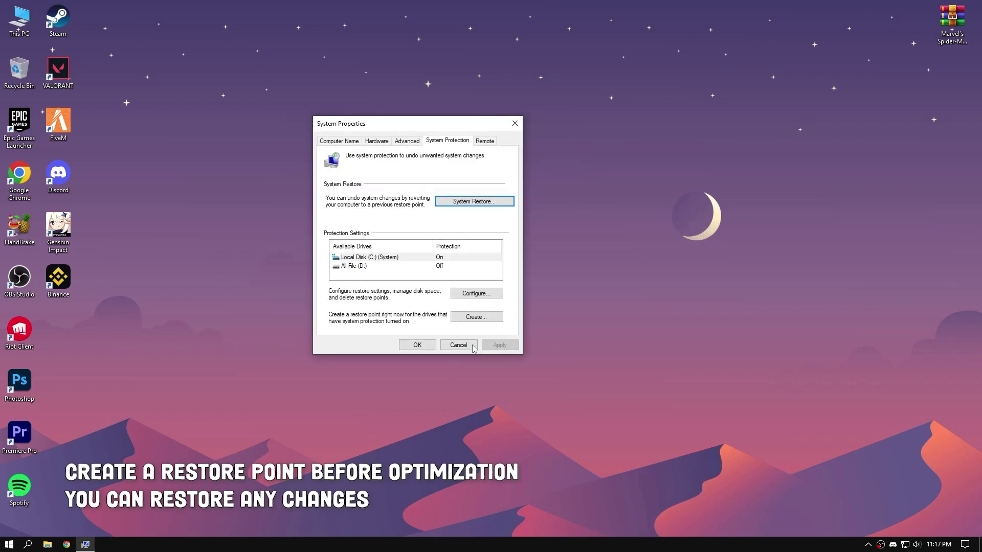
{"action": "left_click", "coordinate": [432, 346]}
Move the Marvel's Spider-Man archive to the middle of the desktop and extract it there.
{"action": "left_click_drag", "start_coordinate": [952, 18], "coordinate": [485, 225]}
{"action": "right_click", "coordinate": [474, 227]}
{"action": "left_click", "coordinate": [511, 265]}
Move the extracted FPS Boost Pack folder beside the archive and open its Cleanup folder.
{"action": "left_click_drag", "start_coordinate": [58, 335], "coordinate": [523, 233]}
{"action": "double_click", "coordinate": [517, 231]}
{"action": "left_click_drag", "start_coordinate": [359, 326], "coordinate": [318, 205]}
{"action": "double_click", "coordinate": [317, 206]}
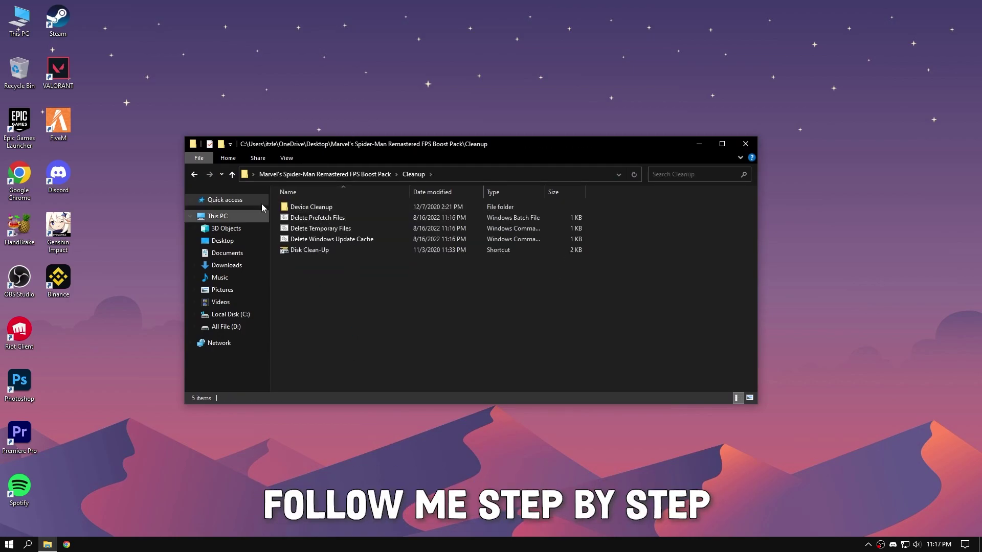
Run DeviceCleanup from the Device Cleanup folder, remove all non-present devices and close the tool.
{"action": "double_click", "coordinate": [312, 208]}
{"action": "double_click", "coordinate": [311, 208]}
{"action": "key", "text": "ctrl+a"}
{"action": "right_click", "coordinate": [412, 203]}
{"action": "left_click", "coordinate": [430, 206]}
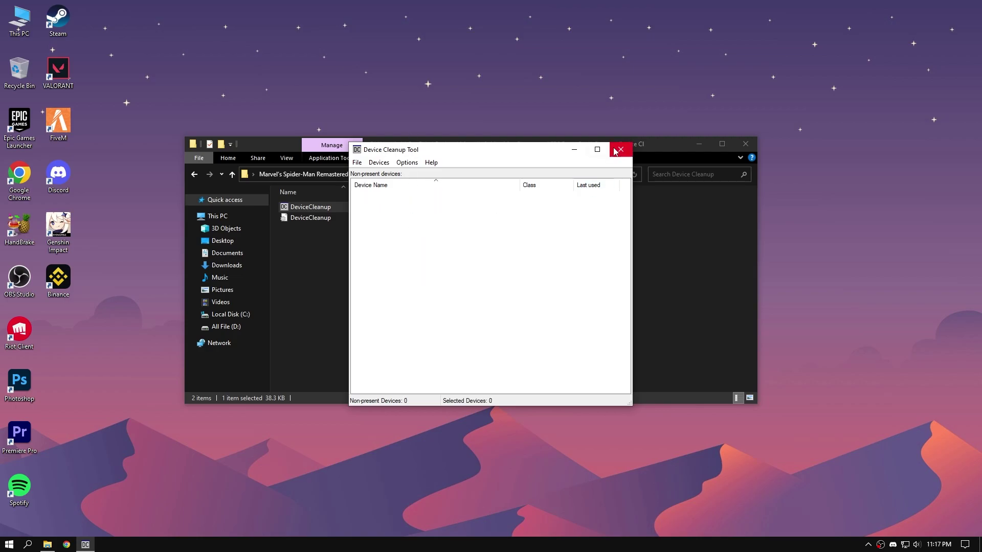
{"action": "left_click", "coordinate": [621, 149]}
Return to the Cleanup folder and run the Delete Prefetch Files and Delete Temporary Files scripts.
{"action": "key", "text": "alt+Left"}
{"action": "left_click", "coordinate": [304, 219]}
{"action": "double_click", "coordinate": [304, 219]}
{"action": "double_click", "coordinate": [308, 228]}
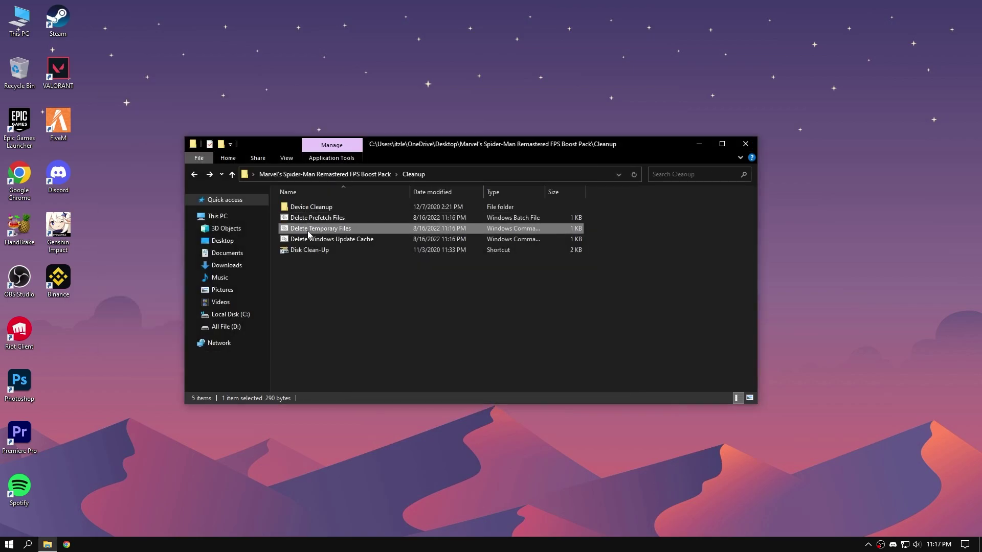
{"action": "key", "text": "Return"}
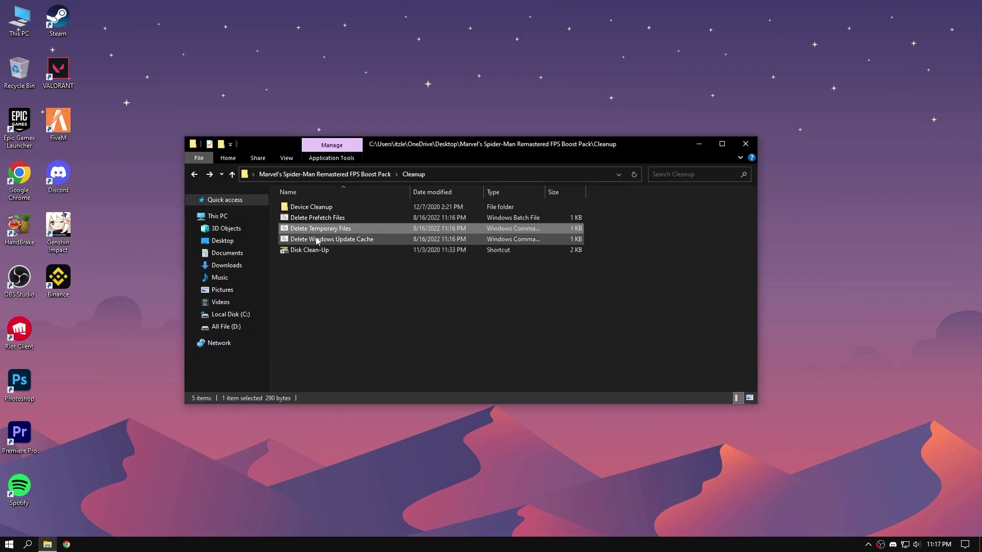
Run the Delete Windows Update Cache script and let it finish.
{"action": "double_click", "coordinate": [315, 239]}
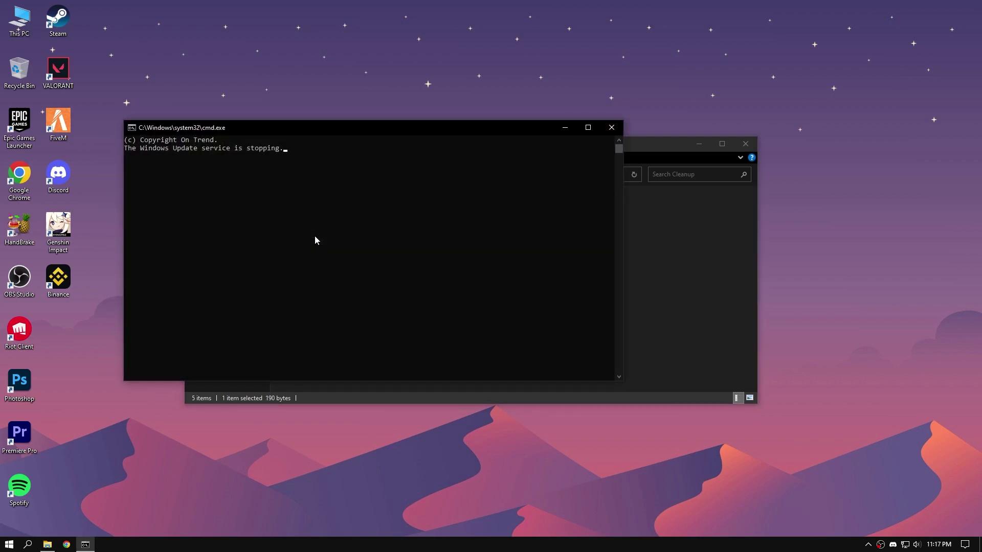
{"action": "left_click_drag", "start_coordinate": [297, 132], "coordinate": [358, 160]}
{"action": "key", "text": "Return"}
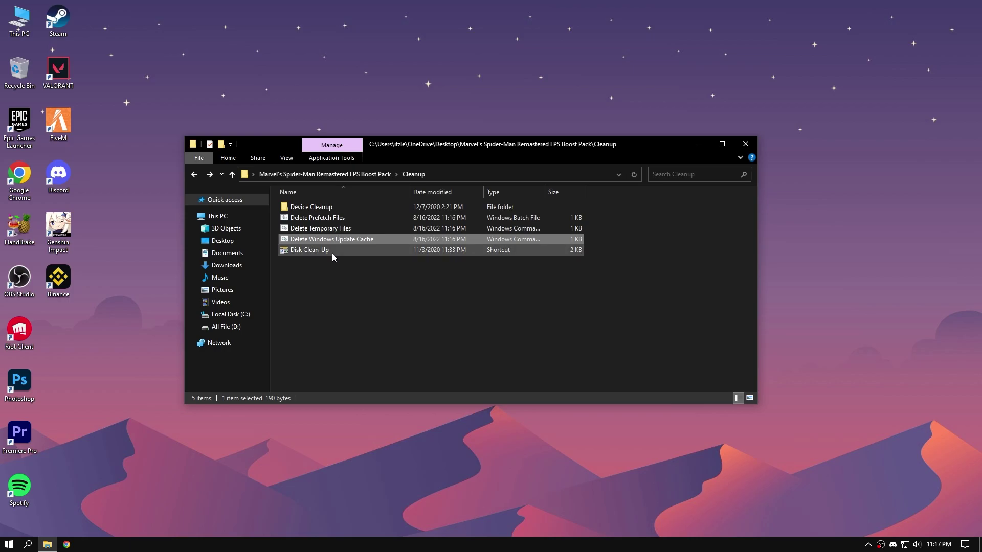
Run Disk Clean-Up on drive C: and permanently delete the files in all checked categories.
{"action": "double_click", "coordinate": [332, 254]}
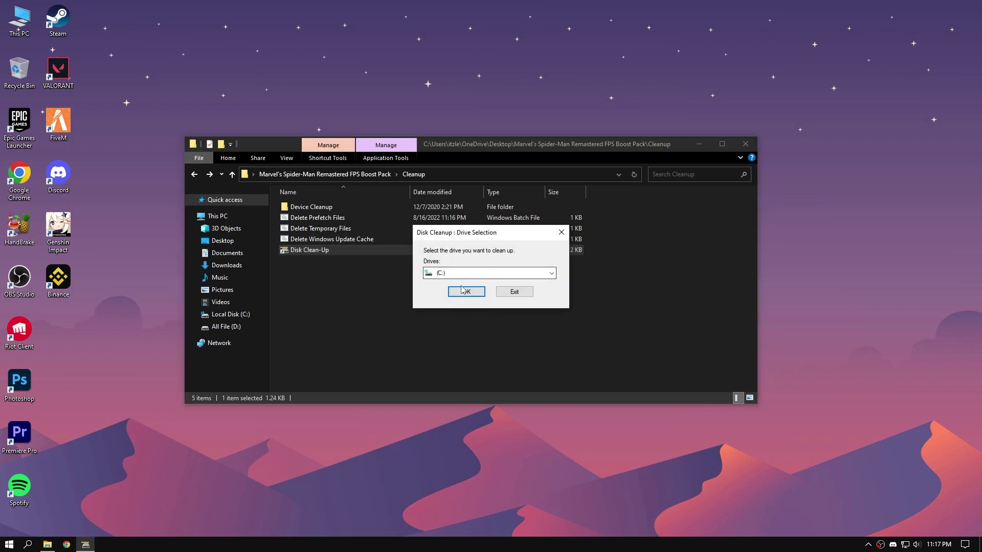
{"action": "left_click", "coordinate": [464, 291]}
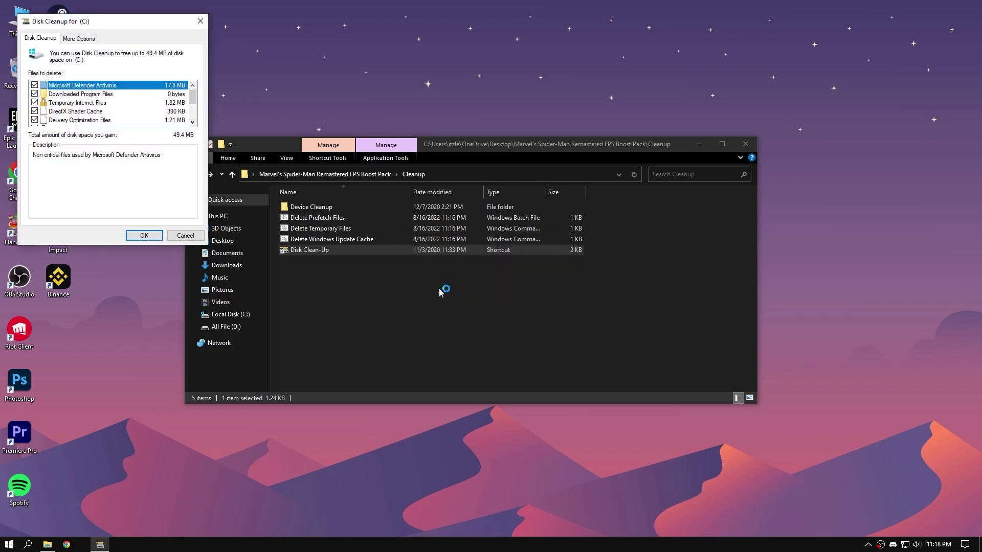
{"action": "left_click_drag", "start_coordinate": [138, 32], "coordinate": [441, 149]}
{"action": "scroll", "coordinate": [440, 240], "scroll_direction": "down", "scroll_amount": 5}
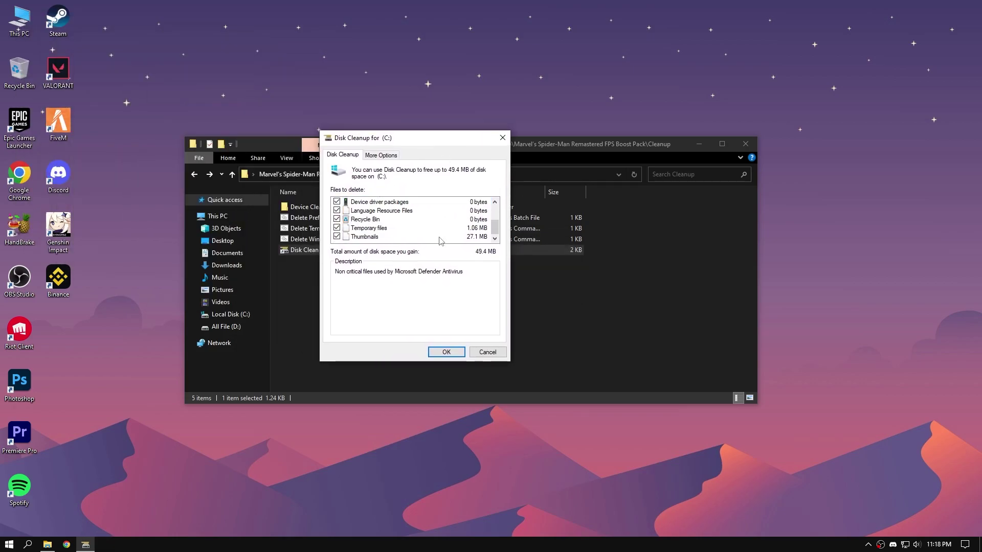
{"action": "left_click", "coordinate": [445, 353]}
{"action": "left_click", "coordinate": [505, 279]}
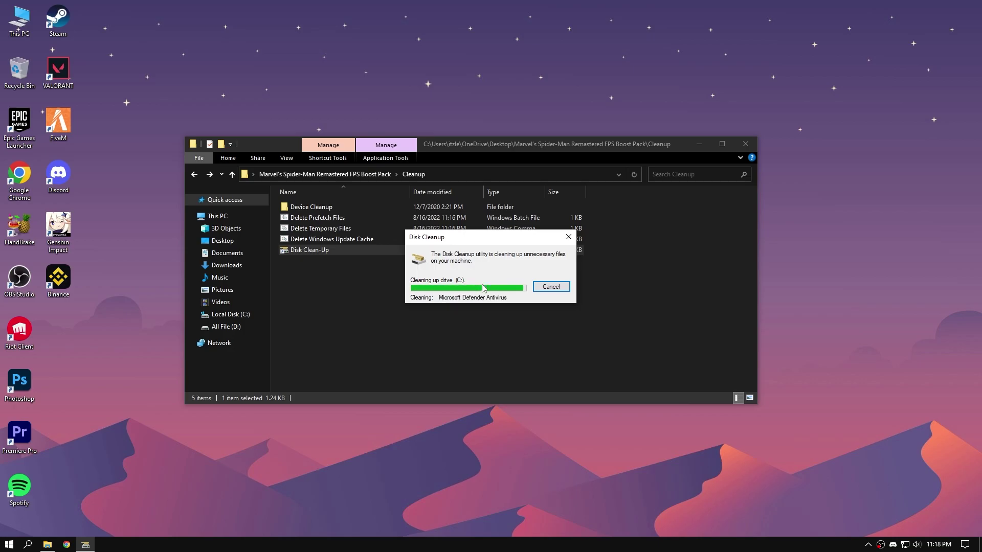
Open the Mouse shortcut in the pack's Mouse & Keyboard Settings folder, adjust the pointer speed and apply the mouse properties.
{"action": "left_click", "coordinate": [322, 175]}
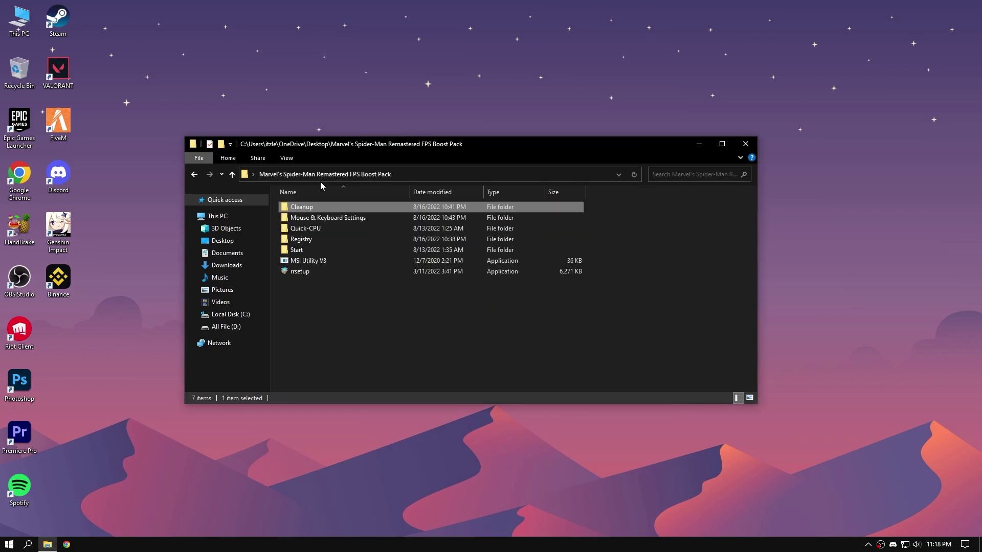
{"action": "double_click", "coordinate": [323, 218]}
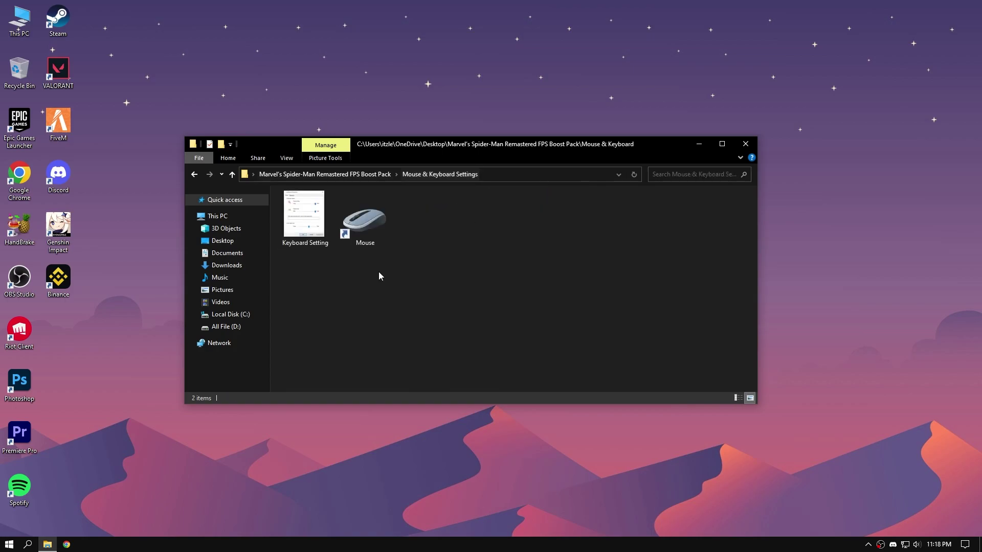
{"action": "double_click", "coordinate": [361, 245]}
{"action": "left_click_drag", "start_coordinate": [171, 21], "coordinate": [485, 161]}
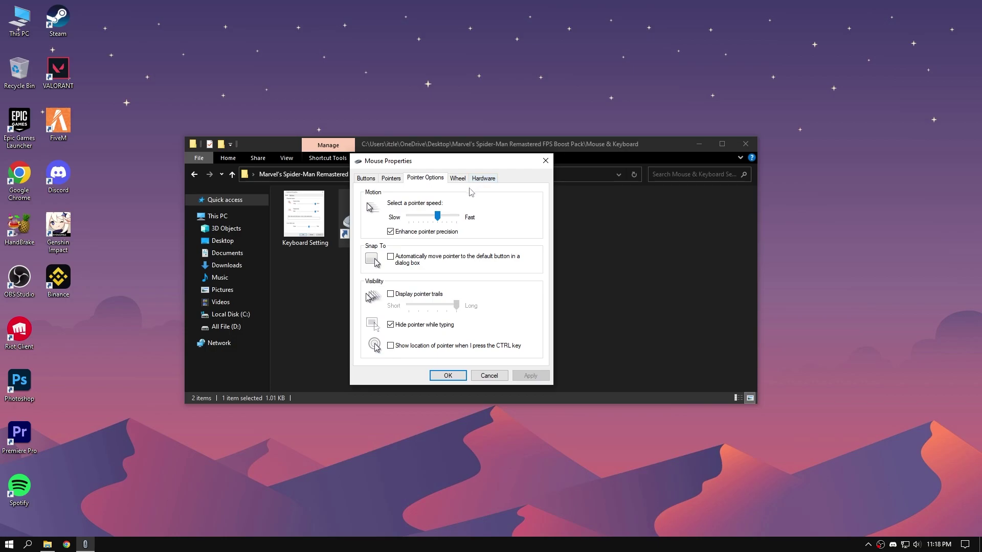
{"action": "left_click_drag", "start_coordinate": [422, 221], "coordinate": [364, 227]}
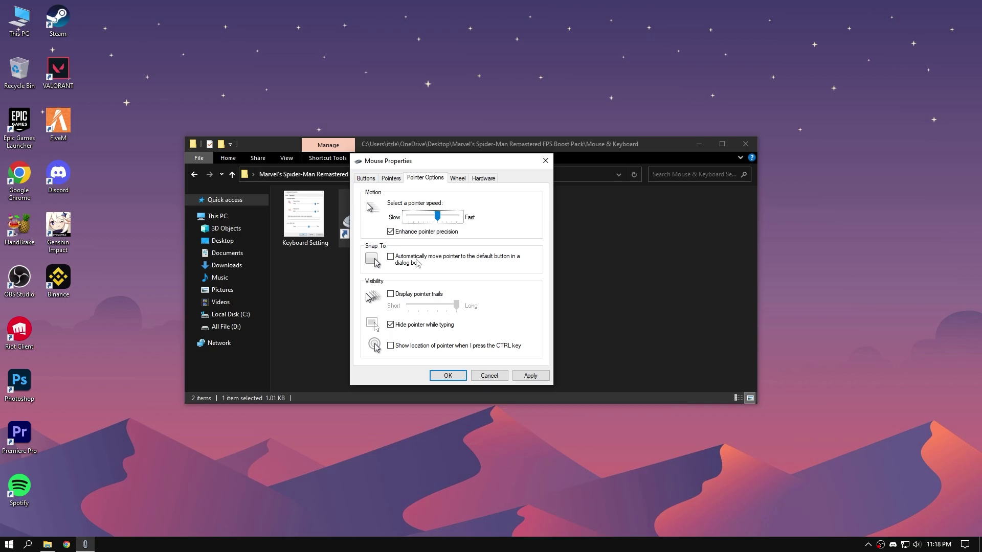
{"action": "left_click", "coordinate": [531, 377]}
{"action": "left_click", "coordinate": [445, 376]}
Match the keyboard properties to the Keyboard Setting reference image, with repeat delay Short and repeat rate Fast, then close both.
{"action": "double_click", "coordinate": [304, 215]}
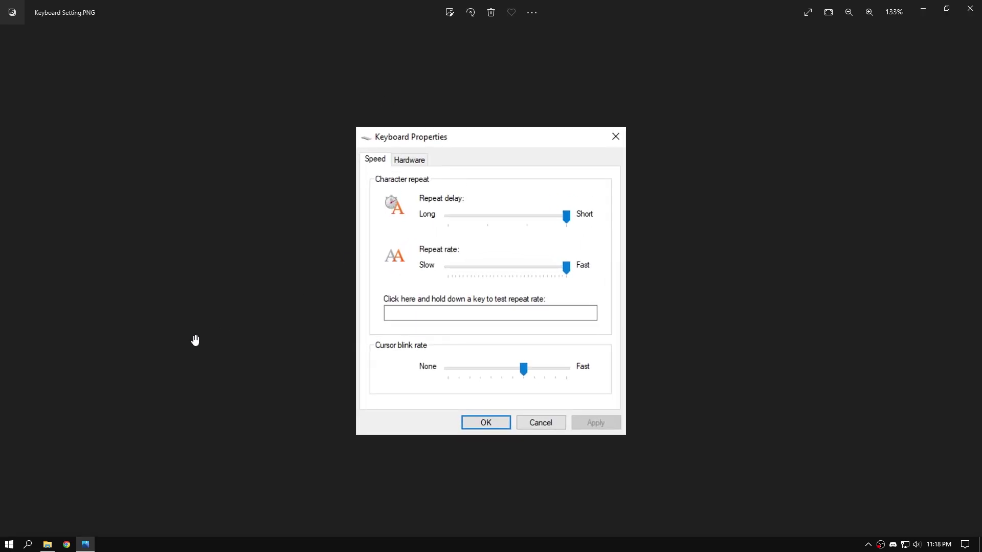
{"action": "left_click", "coordinate": [34, 547]}
{"action": "type", "text": "l"}
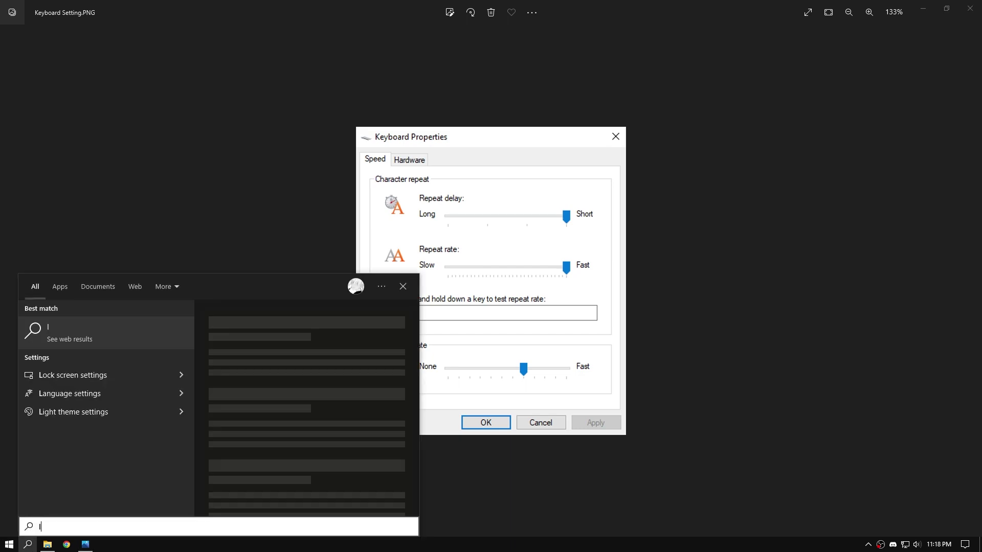
{"action": "key", "text": "BackSpace"}
{"action": "type", "text": "key"}
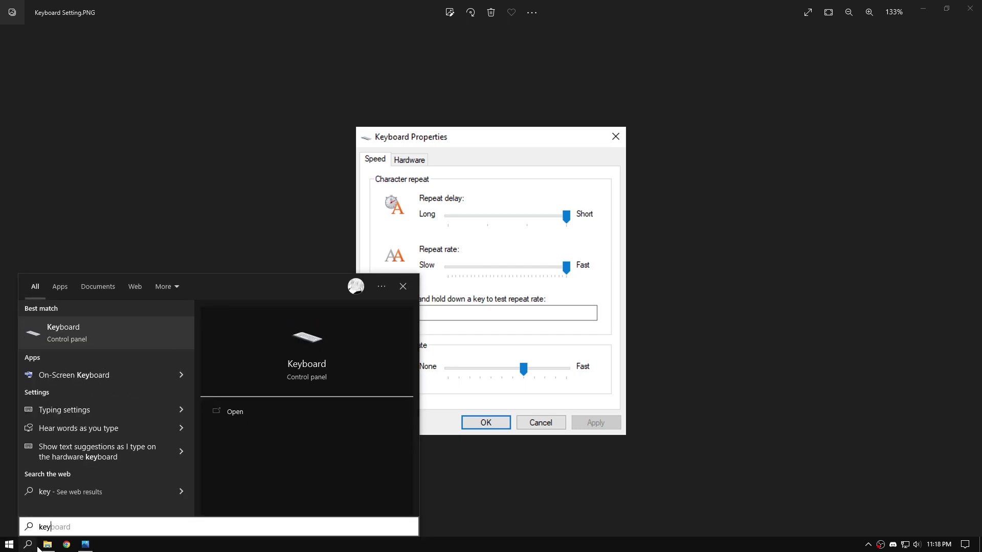
{"action": "key", "text": "Return"}
{"action": "left_click_drag", "start_coordinate": [163, 56], "coordinate": [185, 163]}
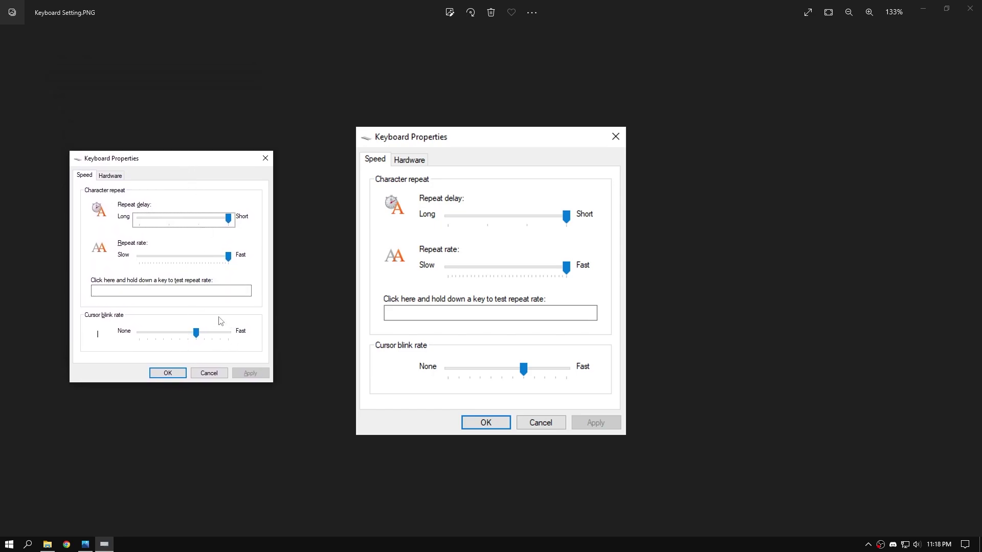
{"action": "left_click", "coordinate": [163, 373]}
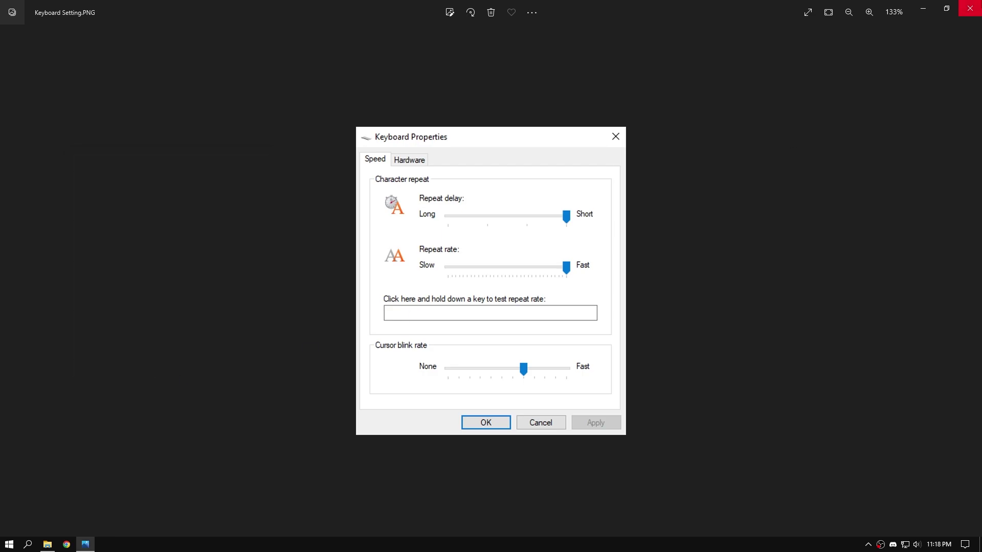
{"action": "key", "text": "alt+F4"}
Open the x64bit folder inside the pack's Quick-CPU folder and start QuickCpuSetup.
{"action": "left_click", "coordinate": [358, 175]}
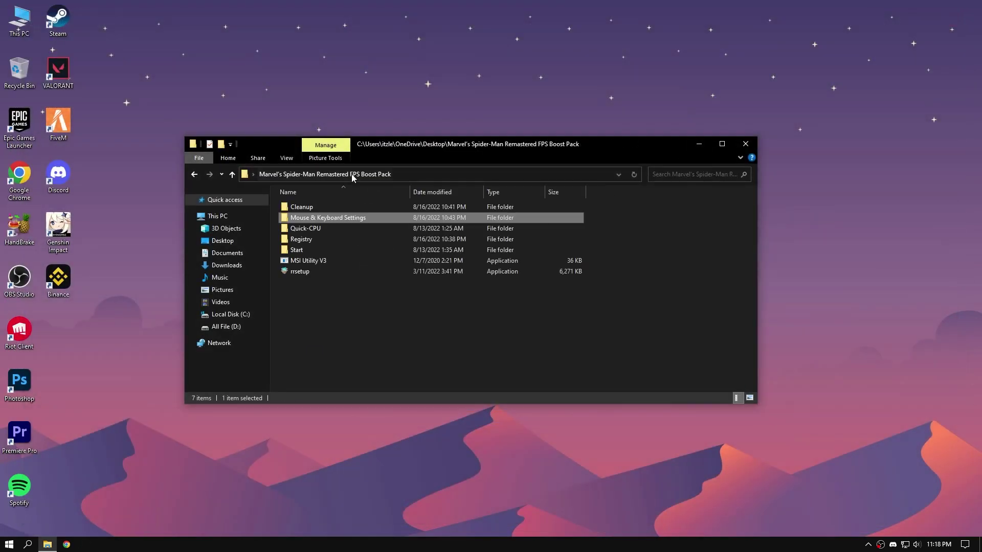
{"action": "double_click", "coordinate": [330, 229]}
{"action": "left_click", "coordinate": [333, 220]}
{"action": "double_click", "coordinate": [333, 220]}
{"action": "double_click", "coordinate": [312, 208]}
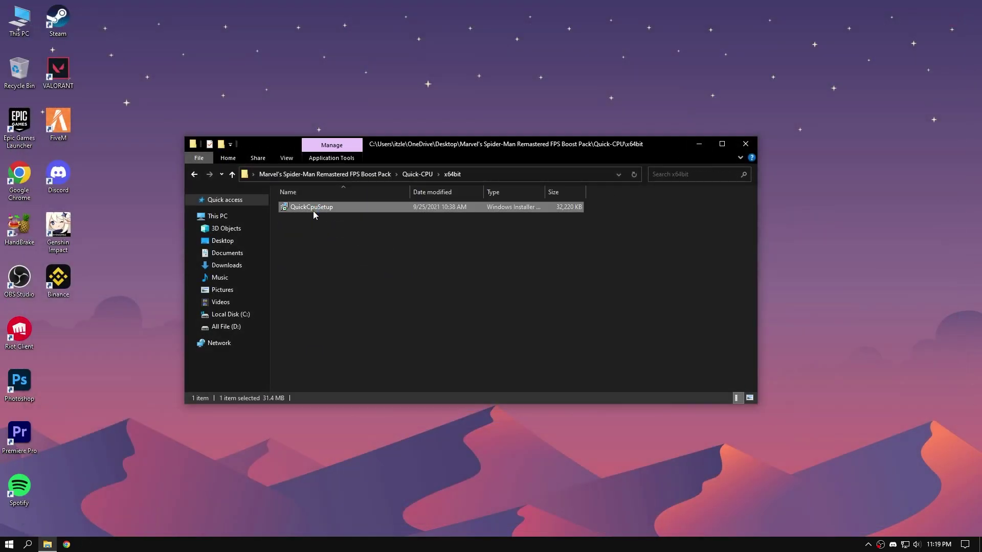
Install Quick CPU x64 with the license terms accepted, and launch it when setup completes.
{"action": "left_click", "coordinate": [543, 353]}
{"action": "left_click", "coordinate": [461, 331]}
{"action": "left_click", "coordinate": [548, 353]}
{"action": "left_click", "coordinate": [546, 353]}
{"action": "left_click", "coordinate": [546, 353]}
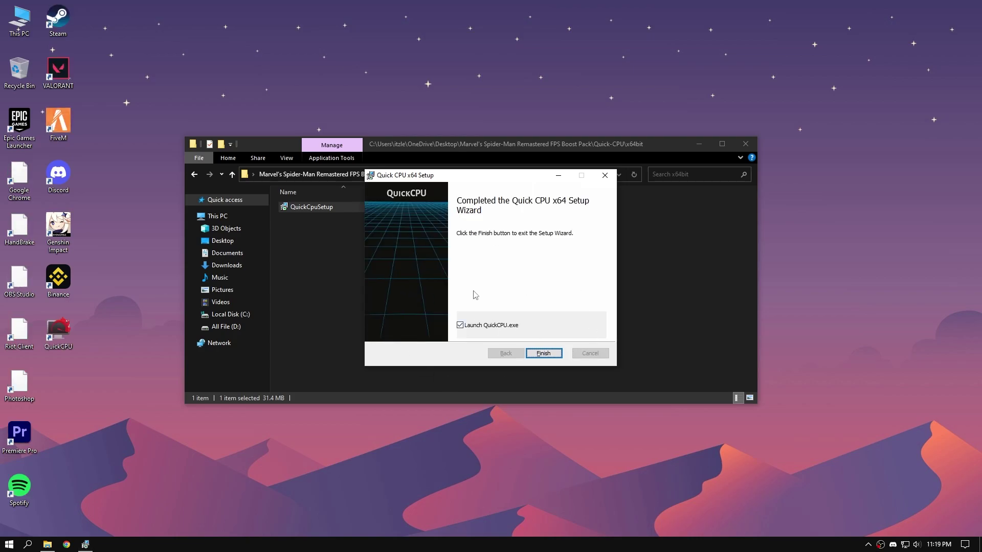
{"action": "left_click", "coordinate": [543, 354]}
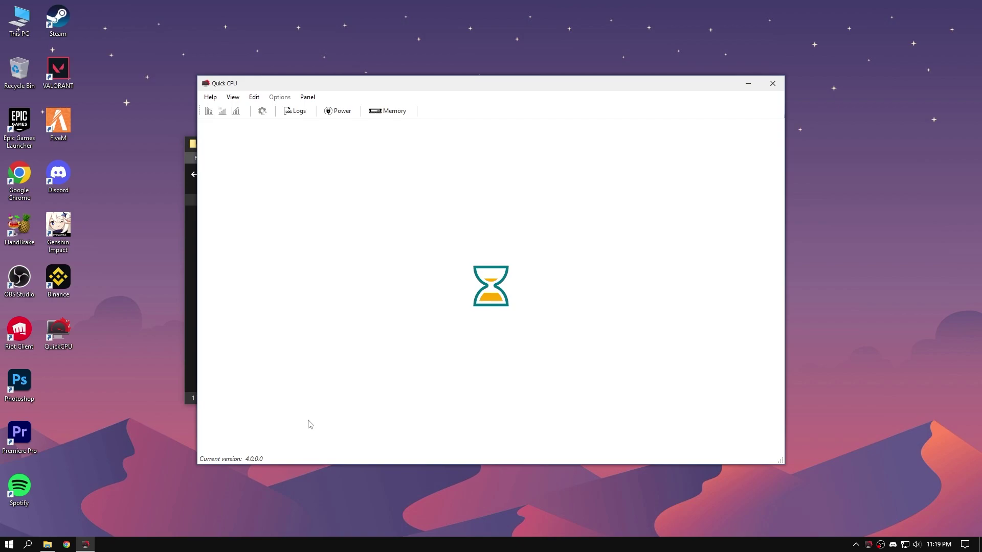
{"action": "left_click_drag", "start_coordinate": [268, 86], "coordinate": [243, 83]}
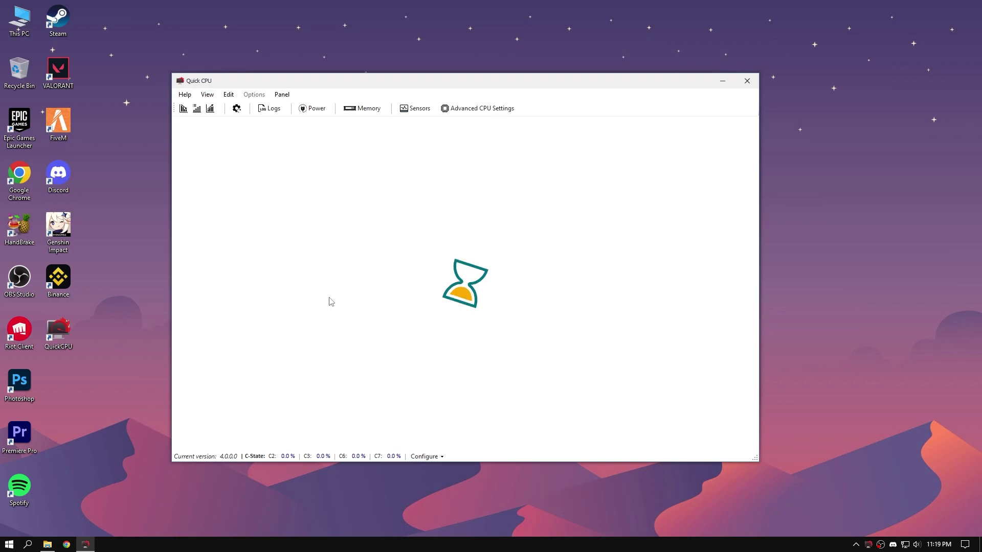
Dismiss the update notice, apply Performance 100% and Turbo boost 70% in Quick CPU, and close it.
{"action": "right_click", "coordinate": [296, 60]}
{"action": "left_click", "coordinate": [322, 91]}
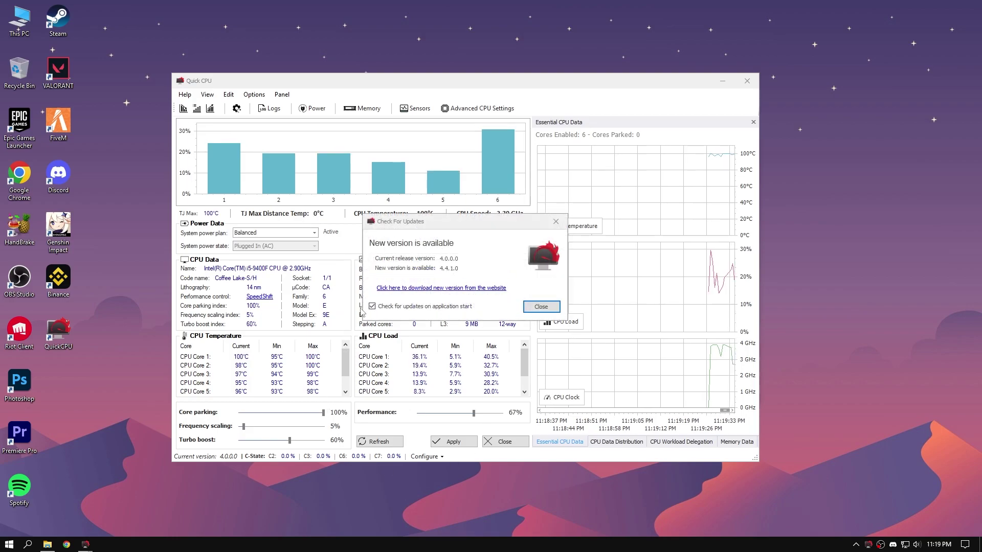
{"action": "left_click", "coordinate": [540, 307]}
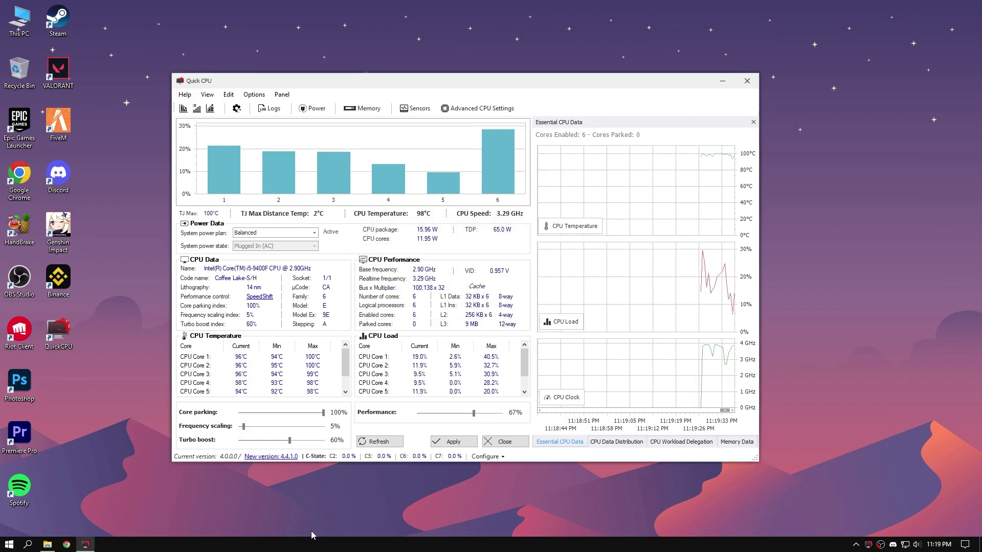
{"action": "left_click_drag", "start_coordinate": [474, 414], "coordinate": [517, 423]}
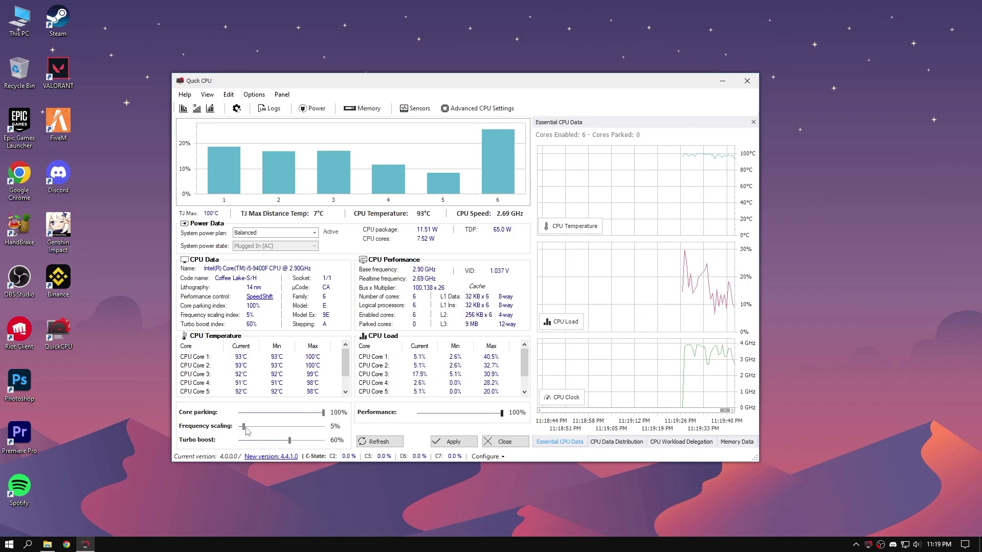
{"action": "left_click_drag", "start_coordinate": [291, 441], "coordinate": [299, 440]}
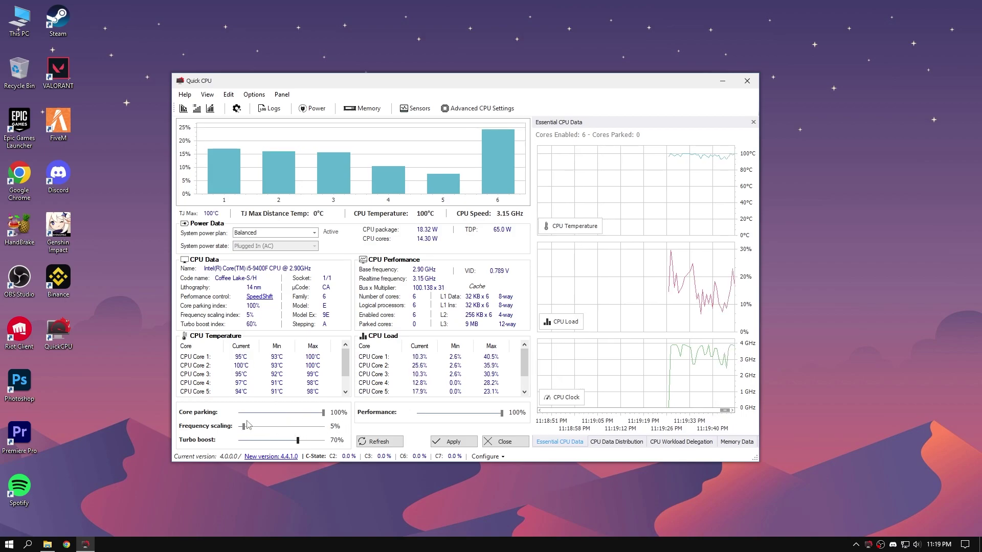
{"action": "left_click", "coordinate": [449, 442]}
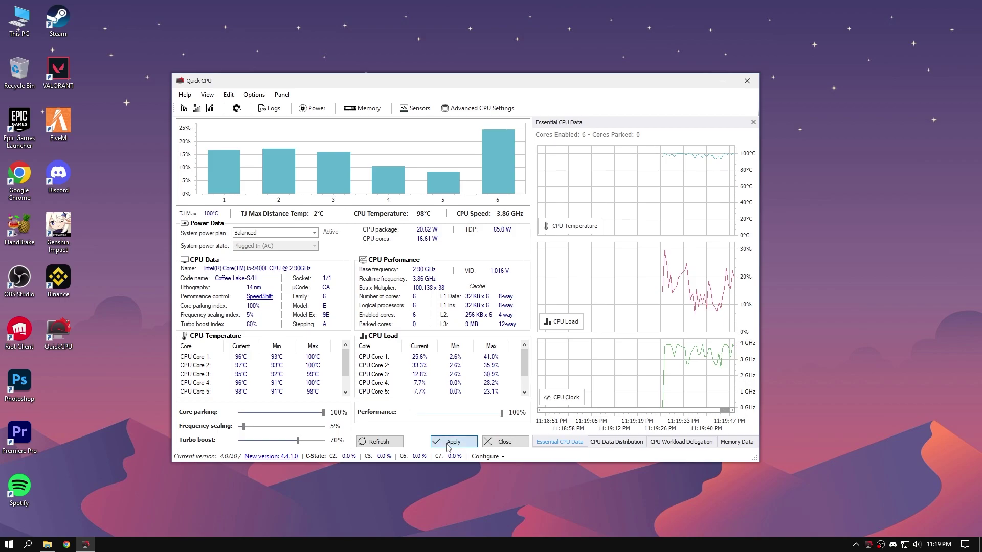
{"action": "left_click", "coordinate": [517, 294]}
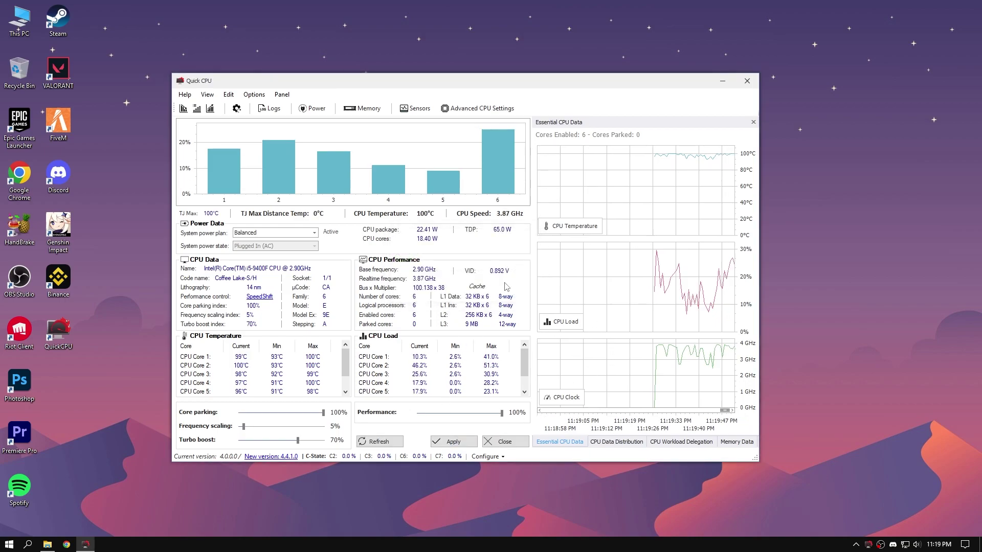
{"action": "left_click", "coordinate": [747, 81]}
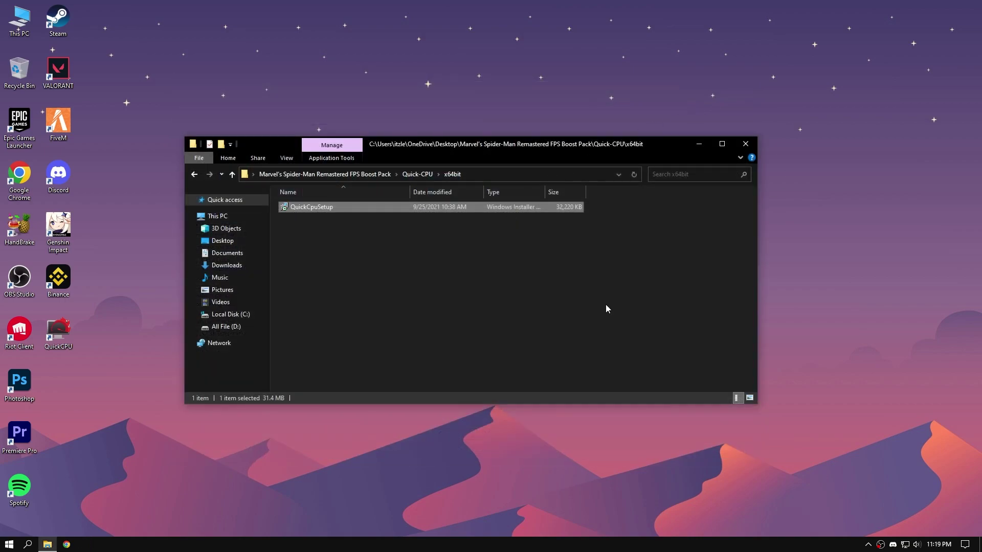
Merge the Disable Power Throttling and OPTIMIZE Windows Settings files from the pack's Registry folder into the registry.
{"action": "left_click", "coordinate": [420, 174]}
{"action": "left_click", "coordinate": [381, 175]}
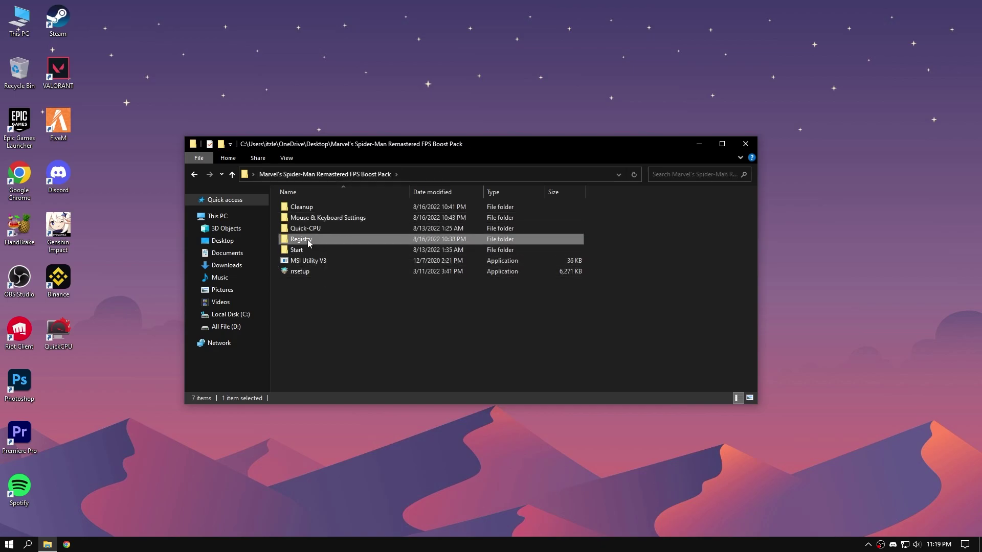
{"action": "double_click", "coordinate": [308, 240]}
{"action": "left_click_drag", "start_coordinate": [320, 254], "coordinate": [328, 209]}
{"action": "double_click", "coordinate": [327, 207]}
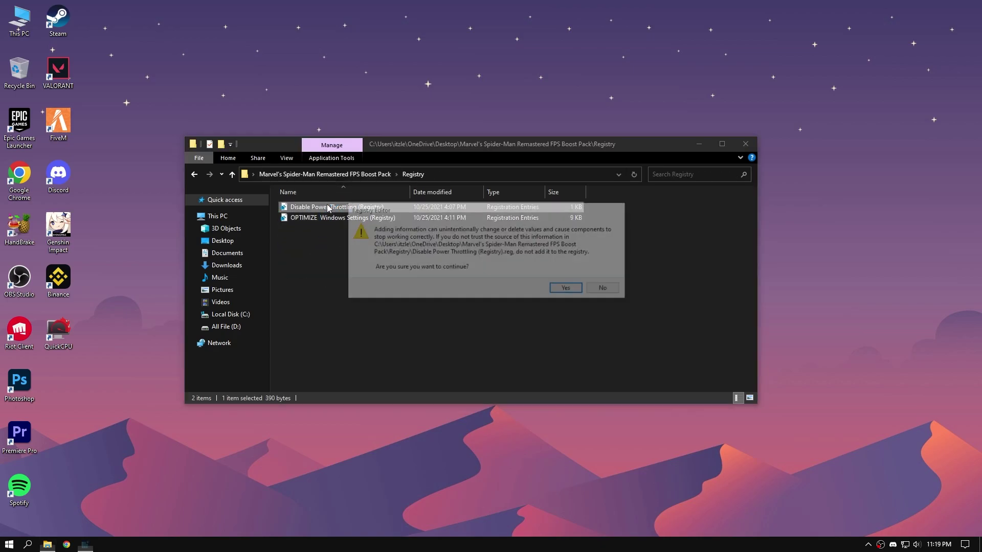
{"action": "left_click", "coordinate": [577, 289]}
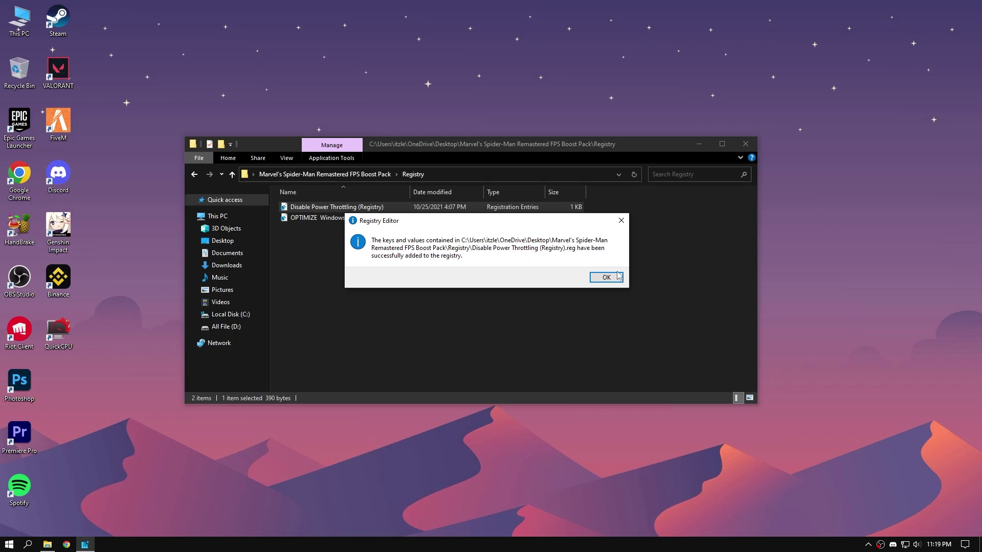
{"action": "left_click", "coordinate": [606, 277]}
{"action": "double_click", "coordinate": [368, 219]}
{"action": "left_click", "coordinate": [568, 289]}
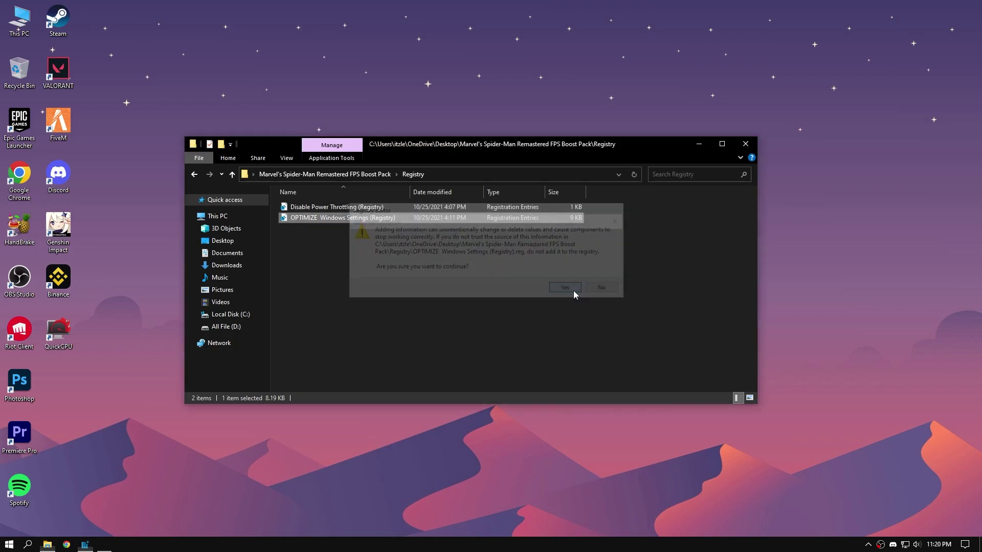
{"action": "left_click", "coordinate": [606, 277]}
Return to the boost pack's main folder, briefly check the Start folder, and start MSI Utility V3.
{"action": "left_click", "coordinate": [312, 177]}
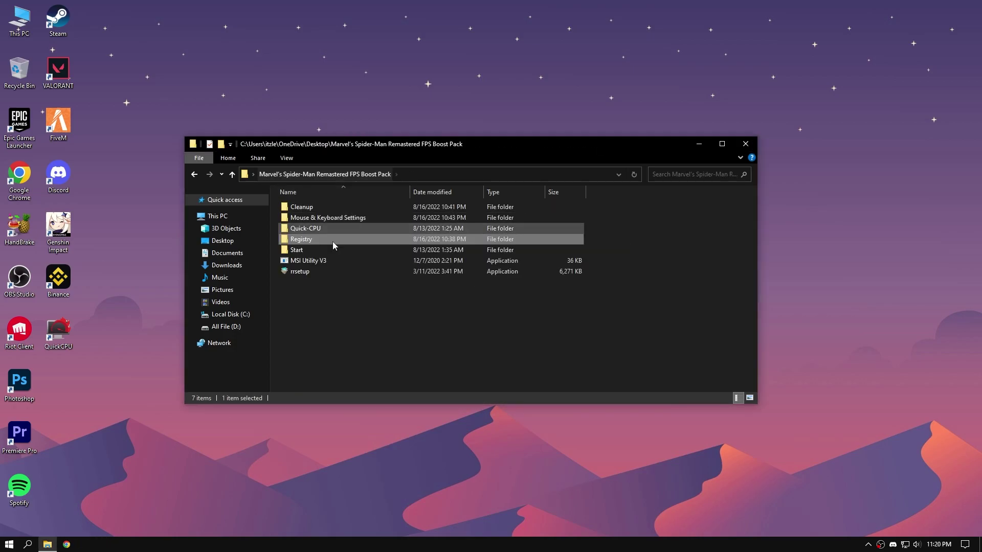
{"action": "double_click", "coordinate": [316, 250]}
{"action": "key", "text": "BackSpace"}
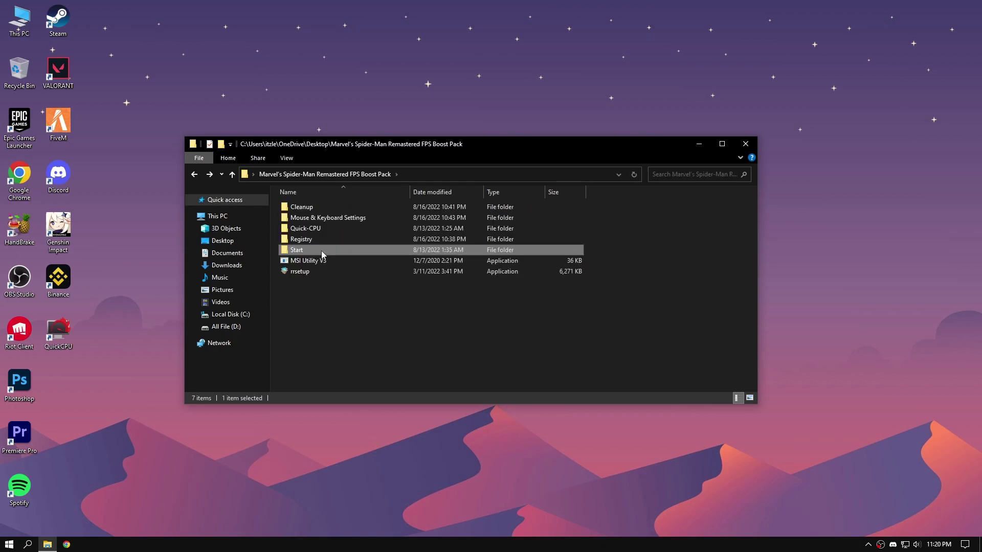
{"action": "left_click", "coordinate": [317, 290]}
{"action": "left_click", "coordinate": [310, 263]}
{"action": "double_click", "coordinate": [310, 263]}
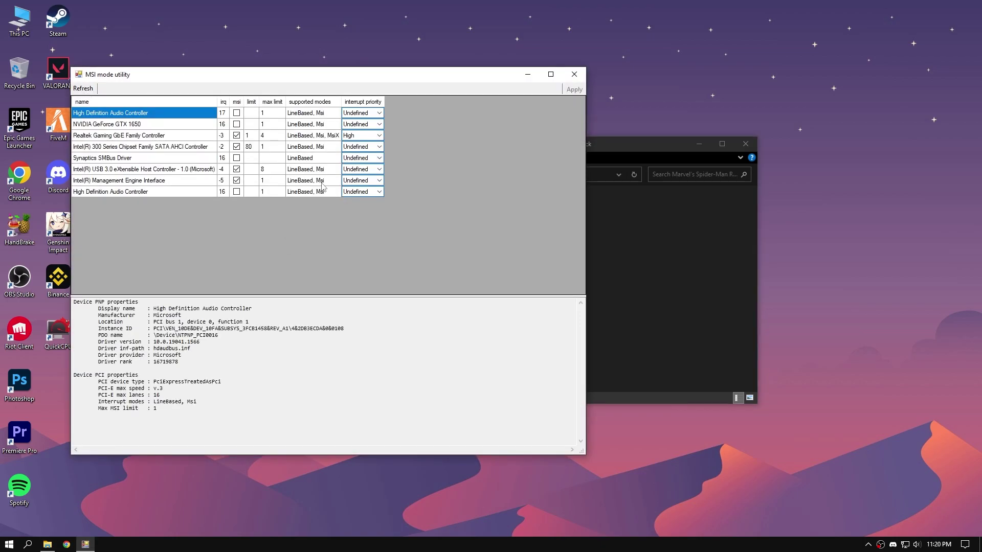
{"action": "left_click_drag", "start_coordinate": [315, 85], "coordinate": [472, 85]}
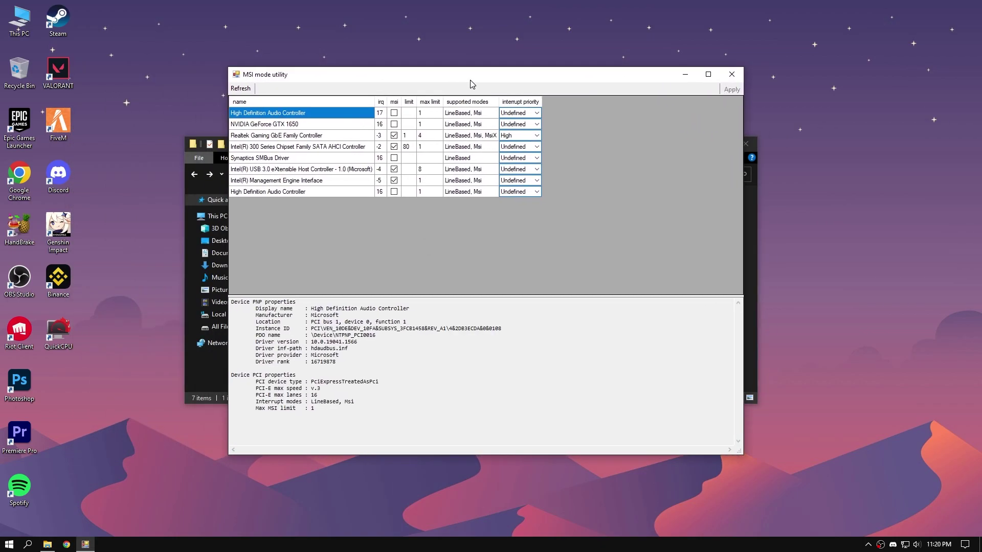
Enable MSI mode for the NVIDIA GeForce GTX 1650 with High interrupt priority, and close the utility.
{"action": "left_click", "coordinate": [341, 125]}
{"action": "right_click", "coordinate": [352, 125]}
{"action": "left_click", "coordinate": [378, 133]}
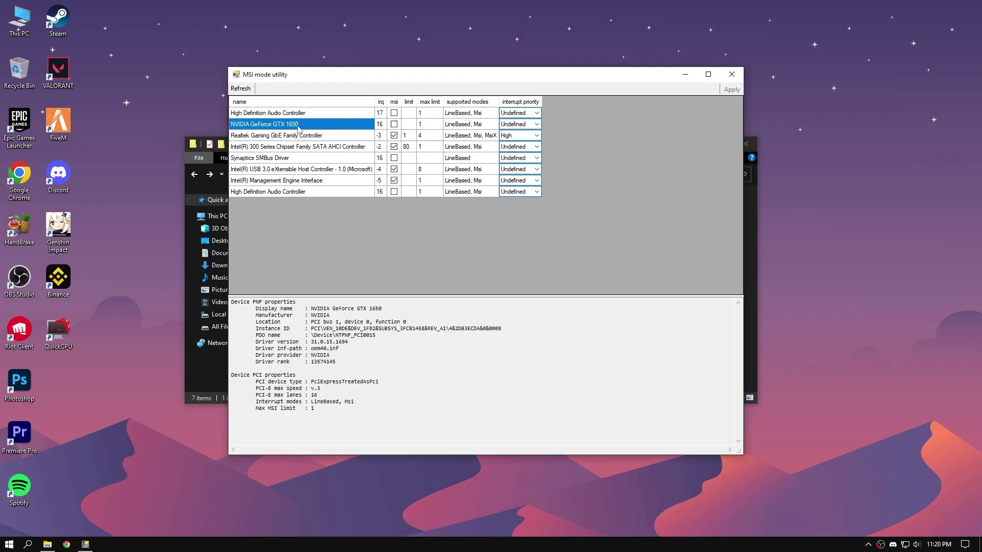
{"action": "left_click", "coordinate": [395, 124]}
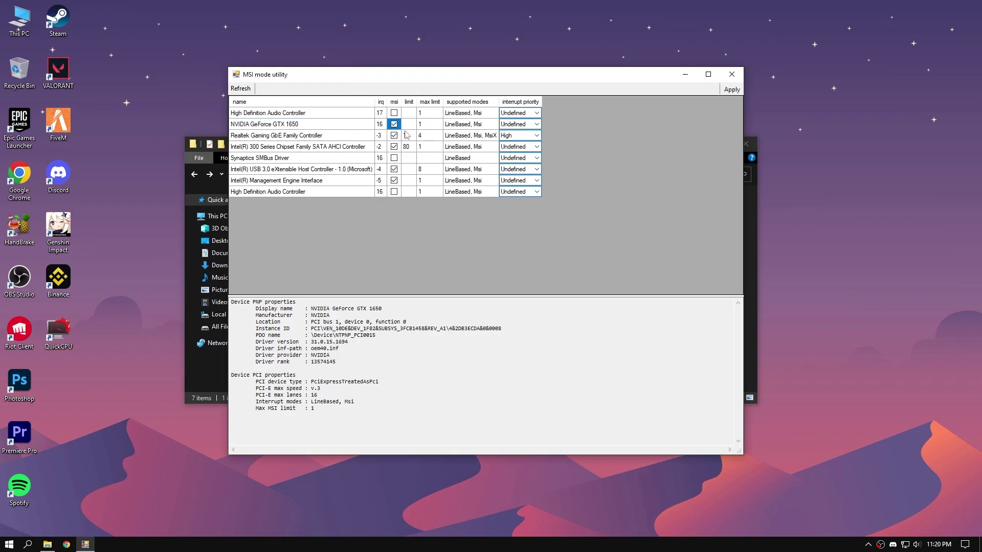
{"action": "left_click", "coordinate": [535, 124]}
{"action": "left_click", "coordinate": [502, 153]}
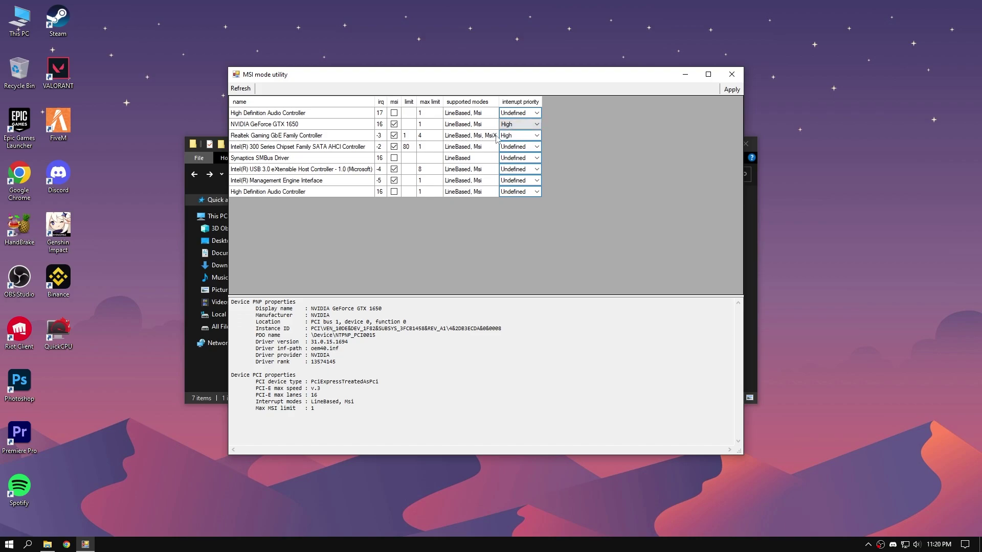
{"action": "left_click", "coordinate": [733, 75]}
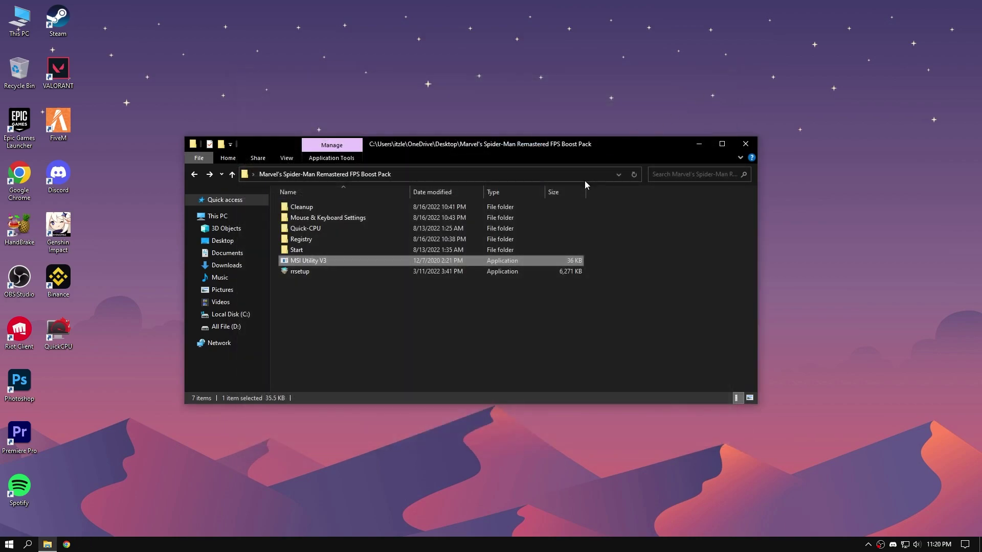
Find and launch Registry Repair, and decline the offered upgrade while it scans.
{"action": "left_click", "coordinate": [342, 263]}
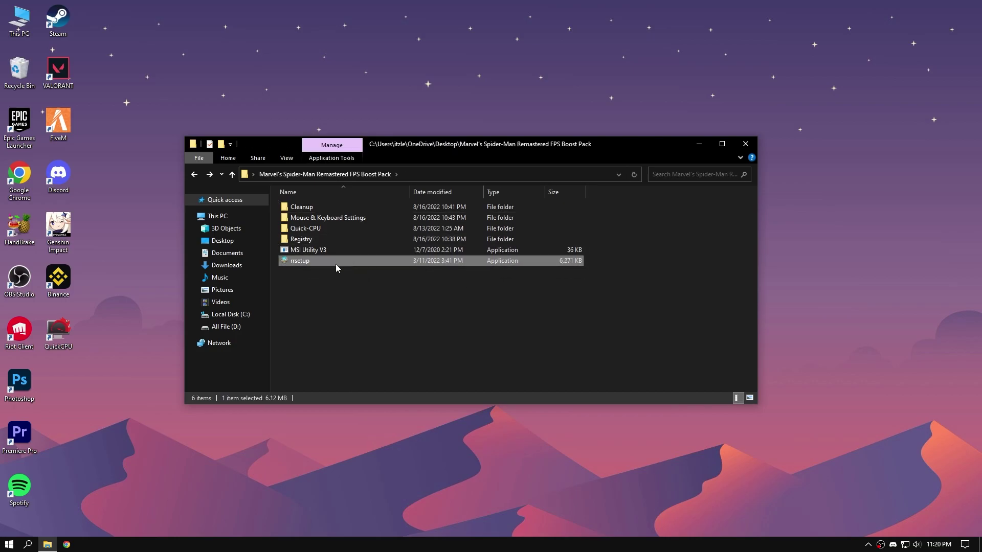
{"action": "left_click", "coordinate": [33, 543]}
{"action": "type", "text": "reg"}
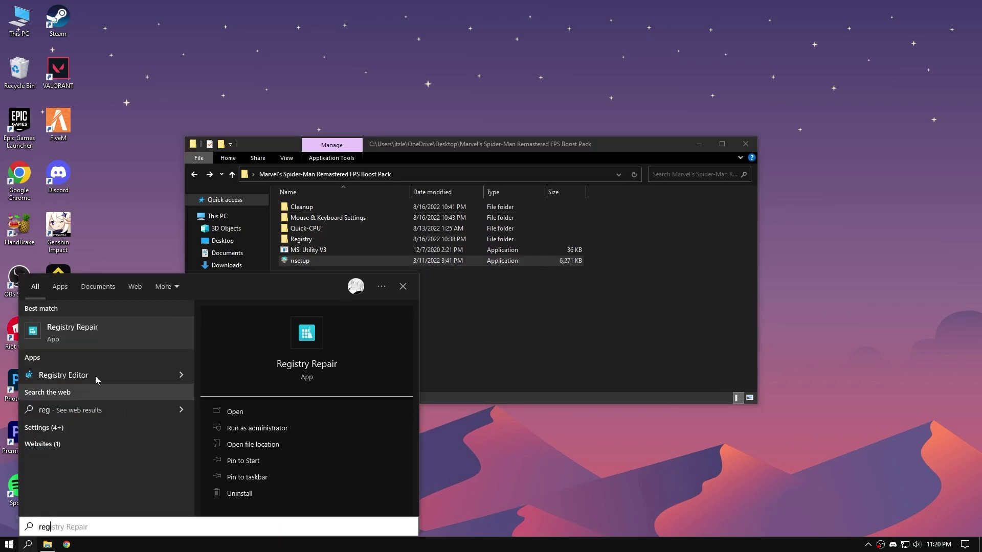
{"action": "double_click", "coordinate": [309, 264]}
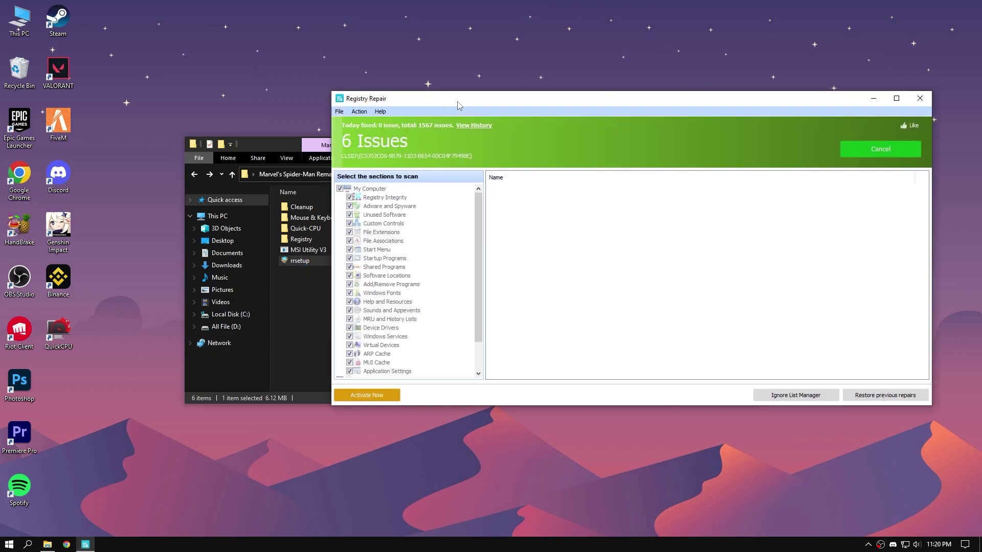
{"action": "left_click_drag", "start_coordinate": [458, 105], "coordinate": [317, 98]}
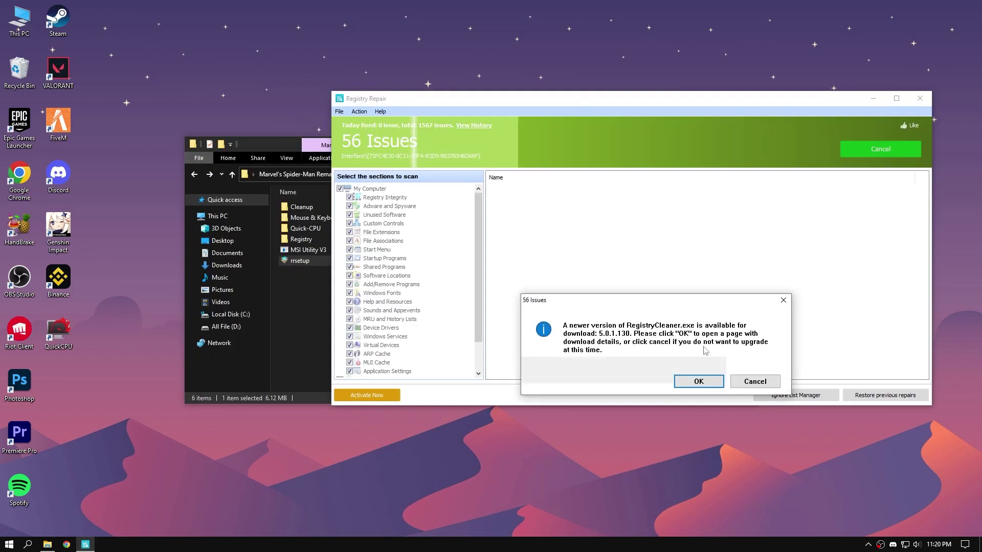
{"action": "left_click", "coordinate": [755, 381]}
{"action": "left_click_drag", "start_coordinate": [539, 97], "coordinate": [371, 113]}
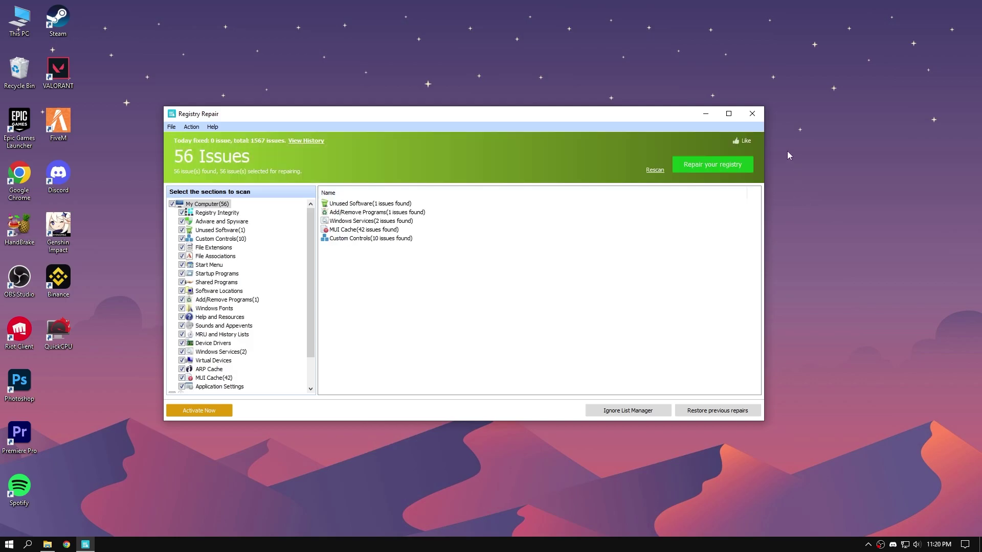
Repair all the registry issues found, and close Registry Repair and the boost pack folder.
{"action": "left_click", "coordinate": [734, 165]}
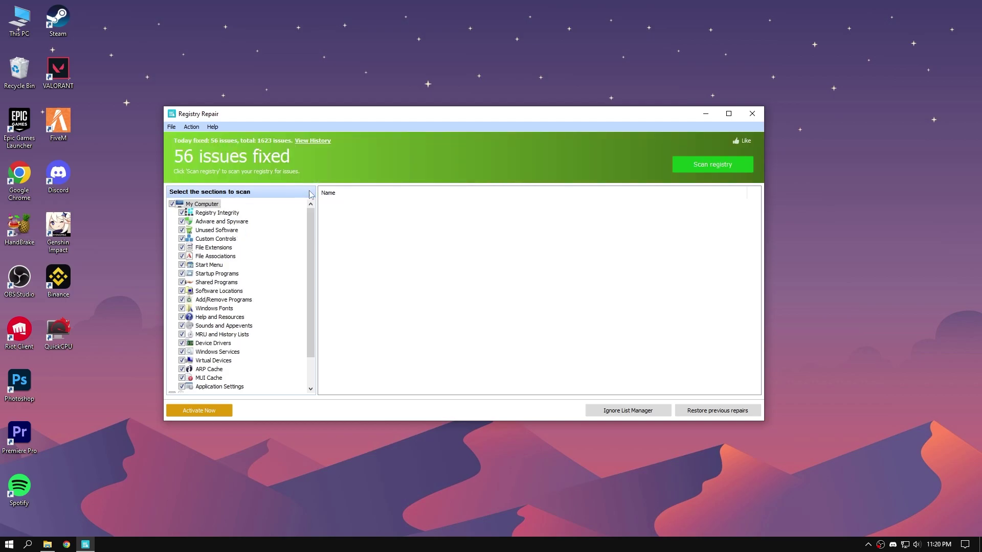
{"action": "left_click", "coordinate": [742, 117]}
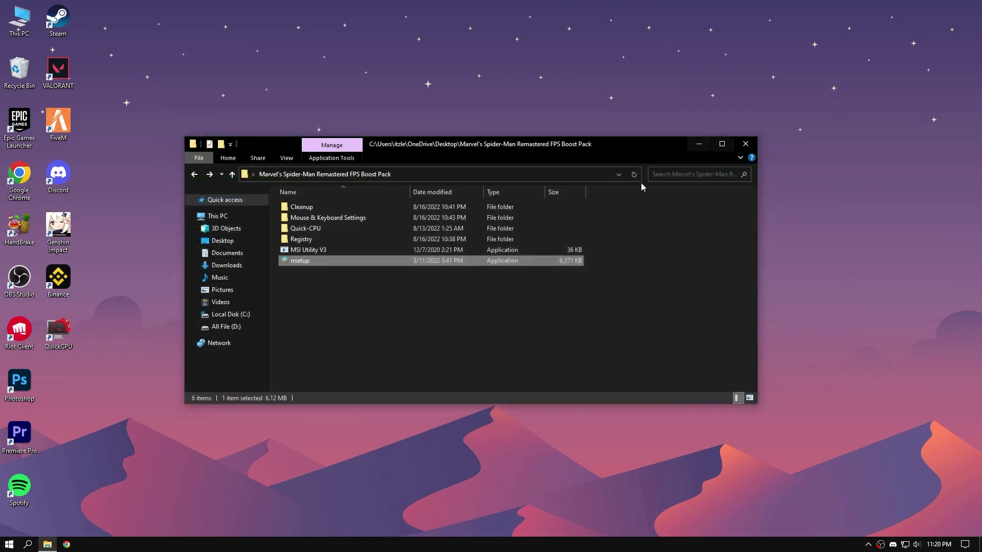
{"action": "left_click", "coordinate": [747, 144]}
Open Windows Settings, look over the Display page under System, and return to the main settings page.
{"action": "left_click", "coordinate": [9, 544]}
{"action": "left_click", "coordinate": [12, 501]}
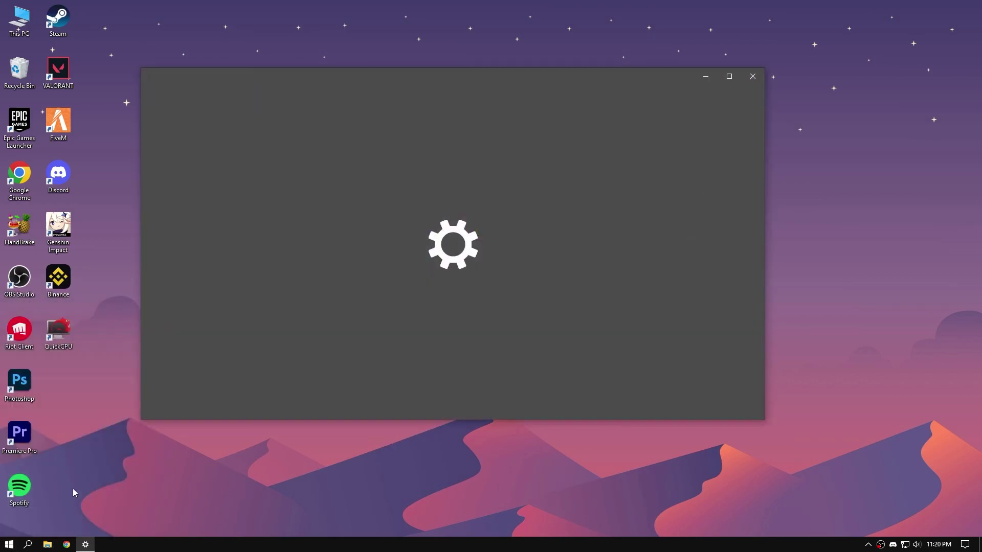
{"action": "left_click", "coordinate": [266, 187]}
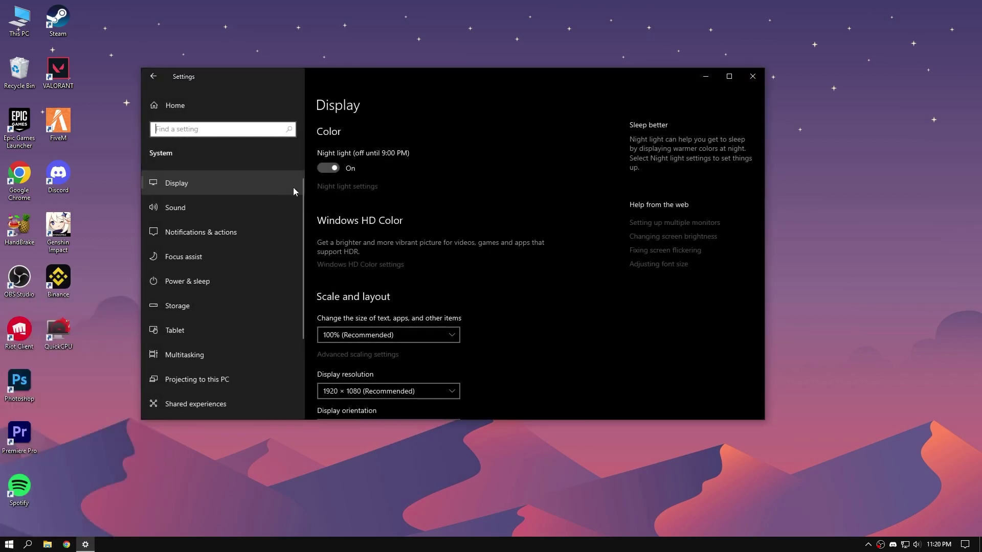
{"action": "scroll", "coordinate": [240, 246], "scroll_direction": "down", "scroll_amount": 2}
{"action": "scroll", "coordinate": [240, 248], "scroll_direction": "down", "scroll_amount": 2}
{"action": "key", "text": "alt+Left"}
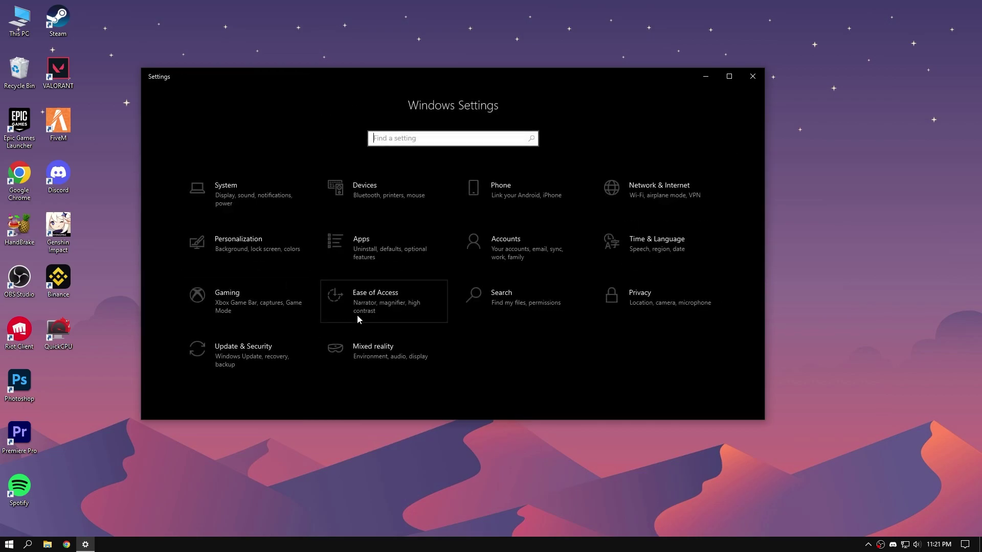
Check the Xbox Game Bar, Captures and Game Mode pages in the Gaming settings, and return to the settings home.
{"action": "left_click", "coordinate": [242, 301]}
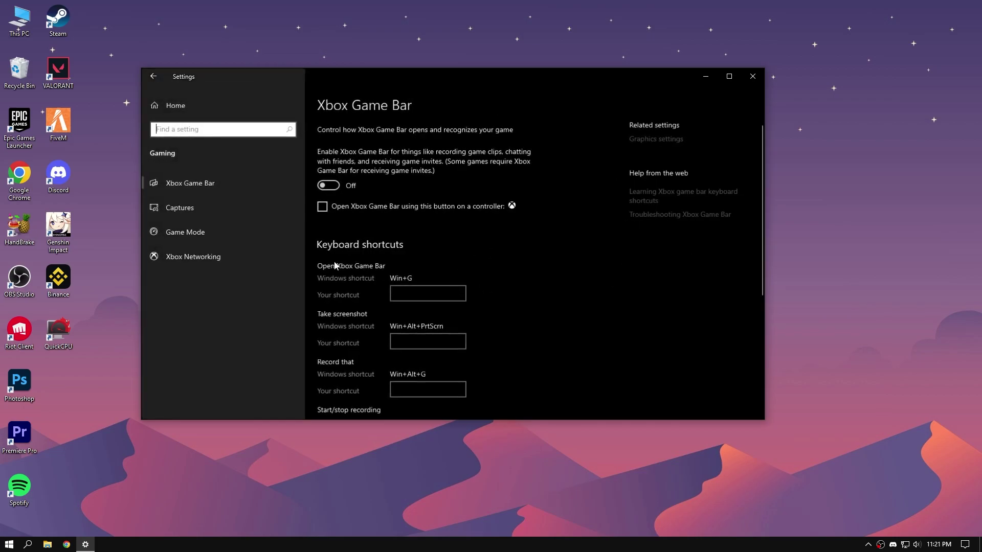
{"action": "left_click", "coordinate": [226, 207]}
{"action": "left_click", "coordinate": [226, 233]}
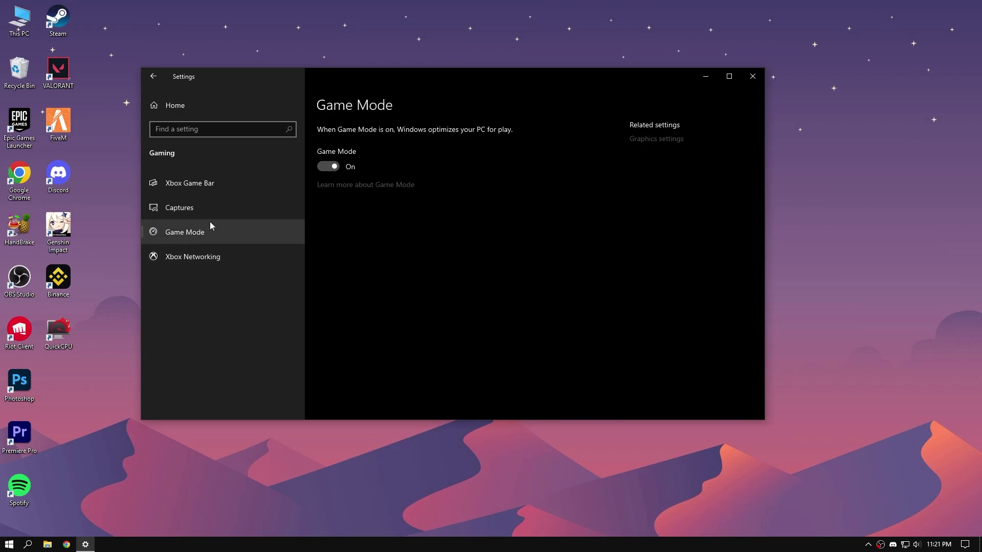
{"action": "left_click", "coordinate": [186, 106]}
Check the General options and the online speech recognition setting in the Privacy settings.
{"action": "left_click", "coordinate": [656, 317]}
{"action": "scroll", "coordinate": [244, 275], "scroll_direction": "down", "scroll_amount": 3}
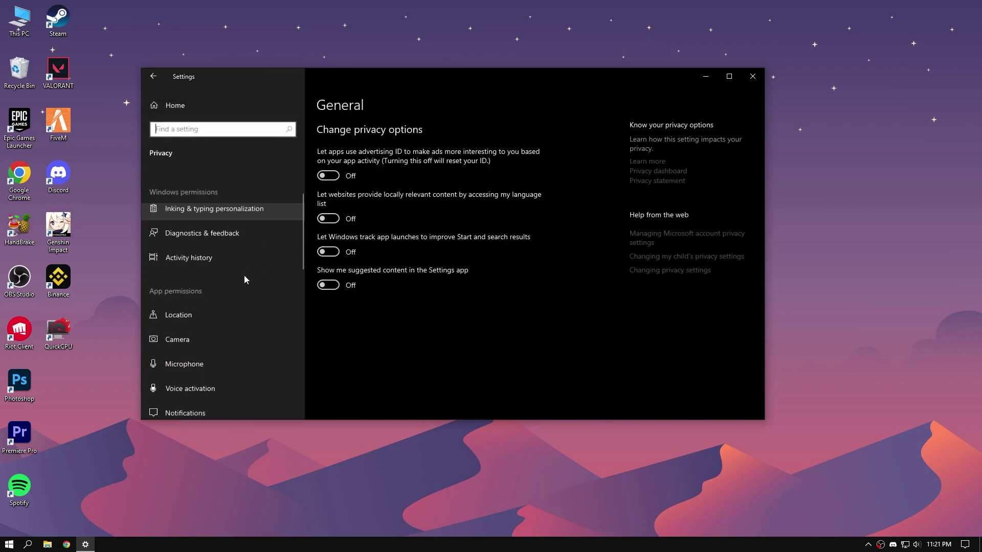
{"action": "scroll", "coordinate": [235, 250], "scroll_direction": "up", "scroll_amount": 3}
{"action": "left_click", "coordinate": [208, 236]}
{"action": "scroll", "coordinate": [207, 286], "scroll_direction": "down", "scroll_amount": 3}
{"action": "scroll", "coordinate": [207, 275], "scroll_direction": "down", "scroll_amount": 3}
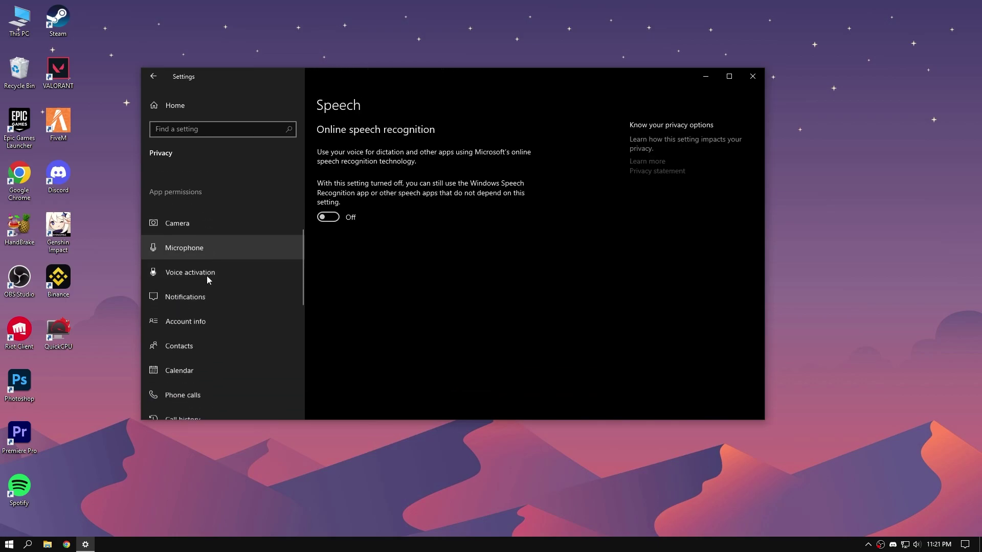
Check the device access setting for phone calls and the Background apps page among the Privacy app permissions.
{"action": "left_click", "coordinate": [207, 276]}
{"action": "scroll", "coordinate": [355, 288], "scroll_direction": "down", "scroll_amount": 2}
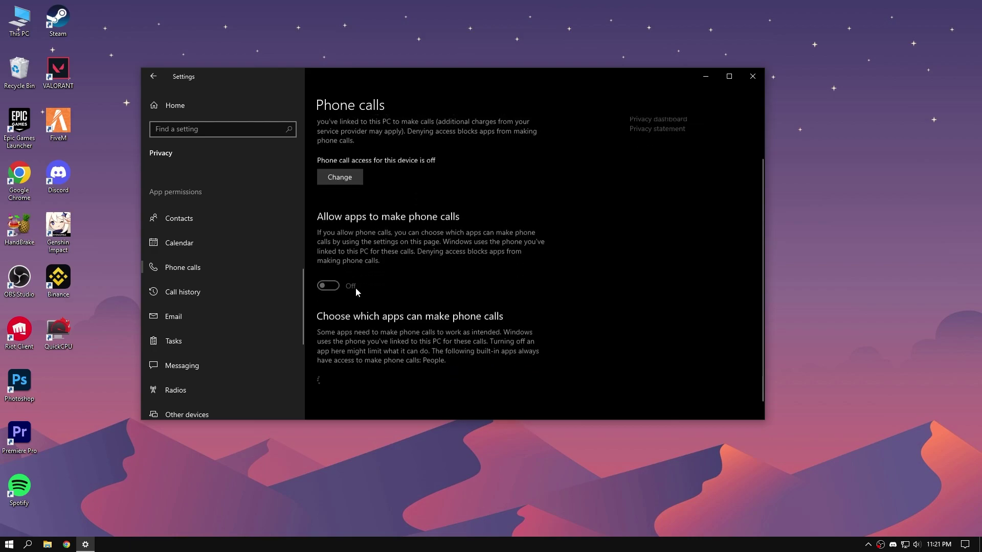
{"action": "left_click", "coordinate": [344, 172]}
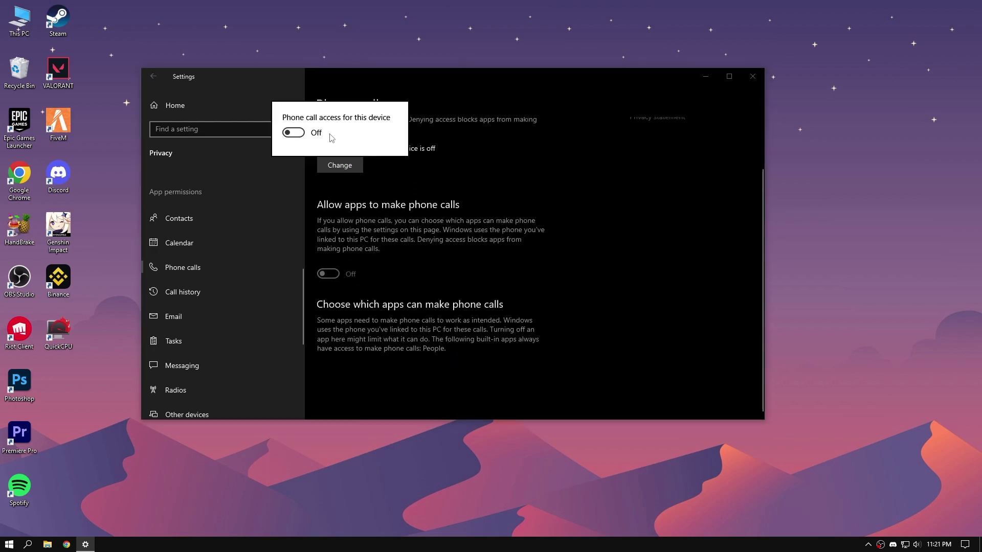
{"action": "left_click", "coordinate": [425, 257]}
{"action": "scroll", "coordinate": [254, 275], "scroll_direction": "down", "scroll_amount": 5}
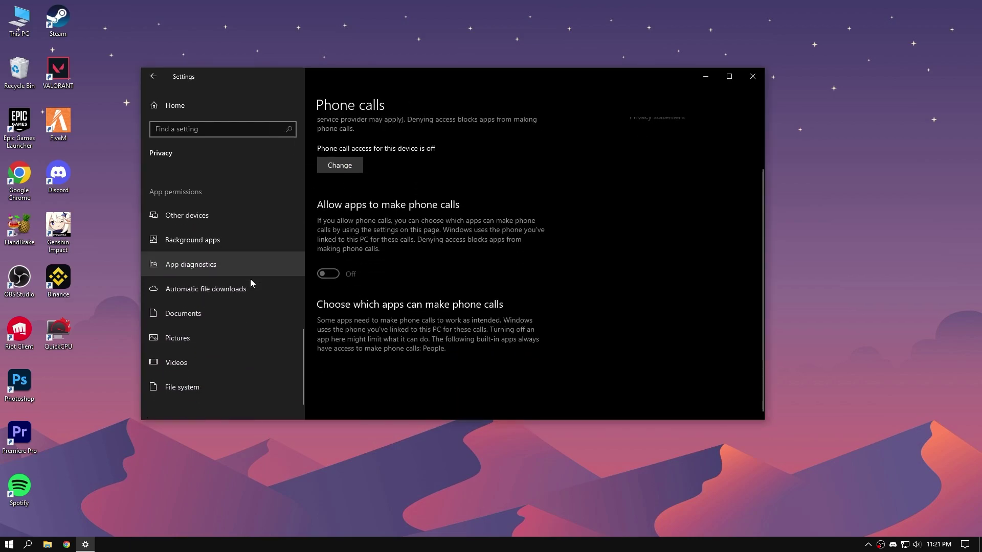
{"action": "left_click", "coordinate": [223, 244]}
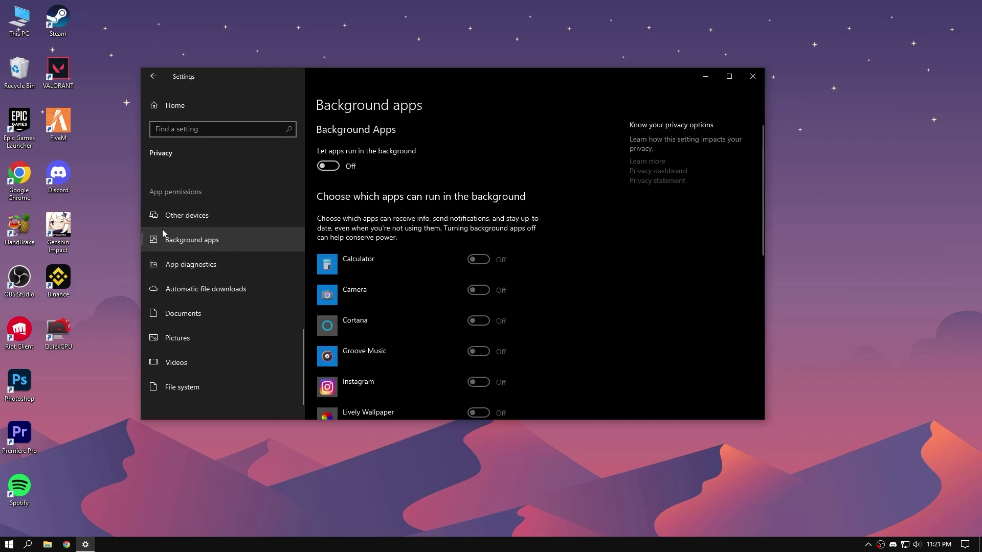
Check the Notifications app permission in Privacy, including the user notification access setting for this device.
{"action": "scroll", "coordinate": [245, 312], "scroll_direction": "up", "scroll_amount": 10}
{"action": "scroll", "coordinate": [244, 312], "scroll_direction": "down", "scroll_amount": 2}
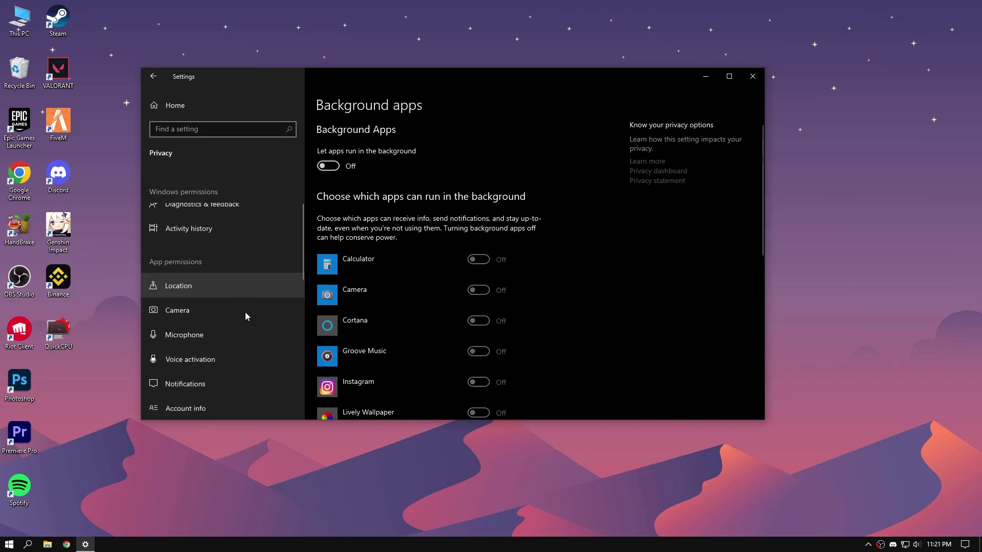
{"action": "left_click", "coordinate": [218, 392]}
{"action": "left_click", "coordinate": [217, 369]}
{"action": "left_click", "coordinate": [356, 206]}
{"action": "left_click", "coordinate": [247, 174]}
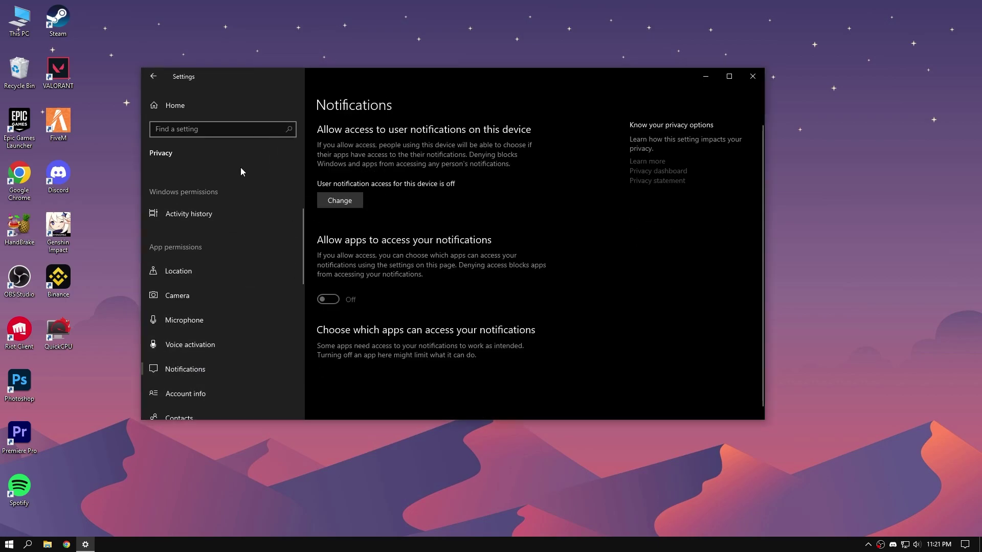
Review the Notifications & actions page in the System settings down to the list of senders, and close Settings.
{"action": "left_click", "coordinate": [209, 107]}
{"action": "left_click", "coordinate": [225, 195]}
{"action": "left_click", "coordinate": [255, 231]}
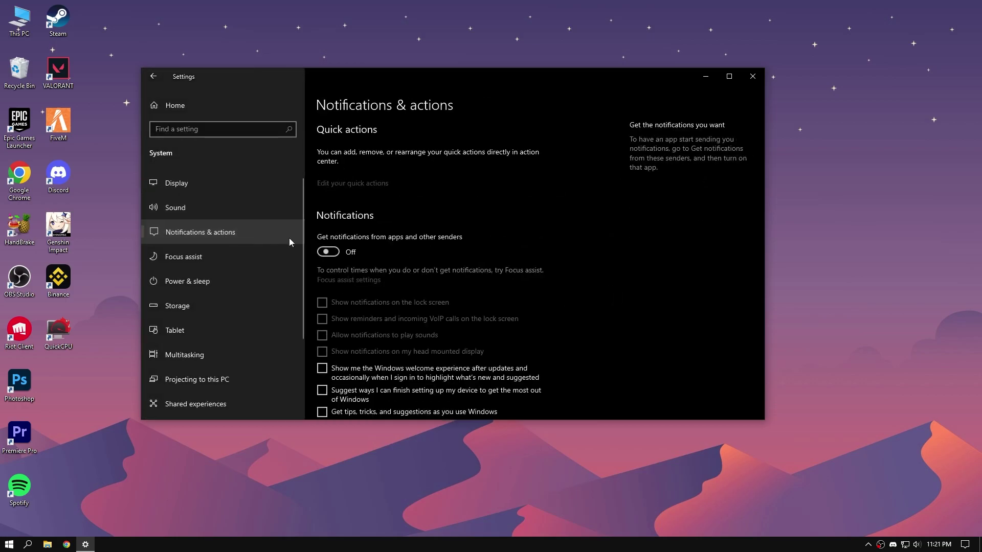
{"action": "scroll", "coordinate": [401, 271], "scroll_direction": "down", "scroll_amount": 1}
{"action": "scroll", "coordinate": [401, 271], "scroll_direction": "down", "scroll_amount": 10}
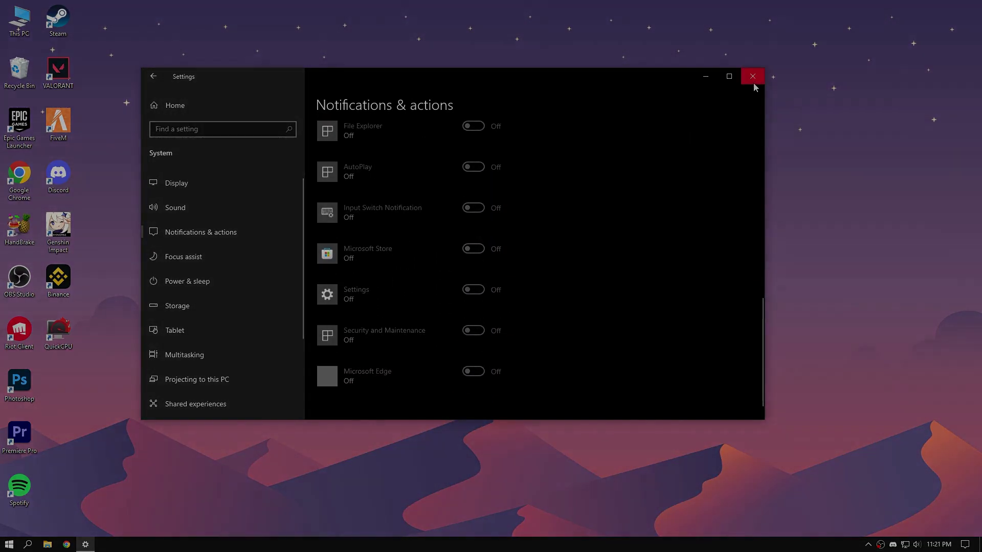
{"action": "left_click", "coordinate": [753, 78]}
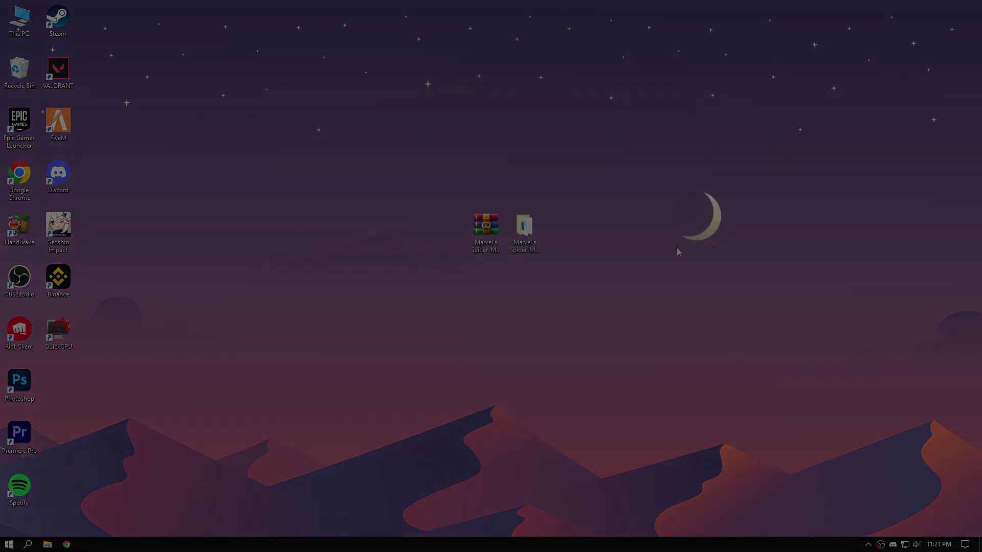